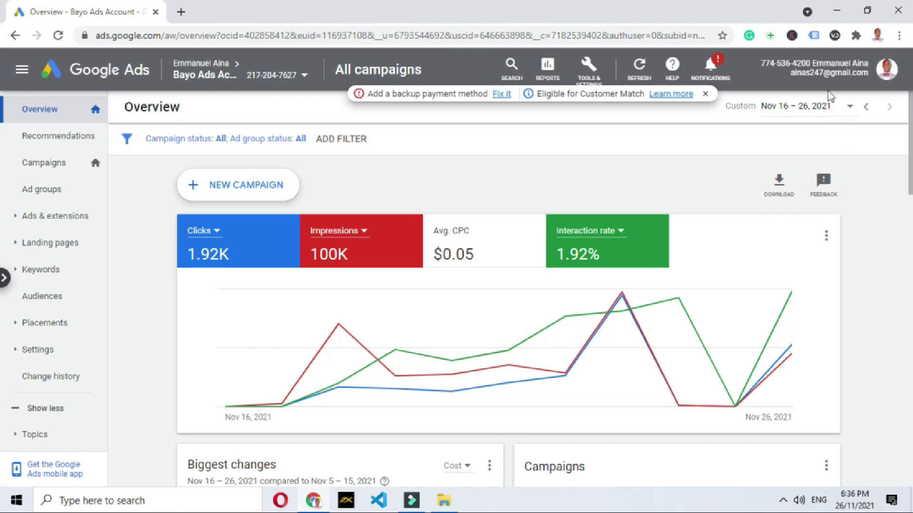
Show the overview's performance metrics for the custom date range Nov 16 – 17, 2021.
left_click(822, 113)
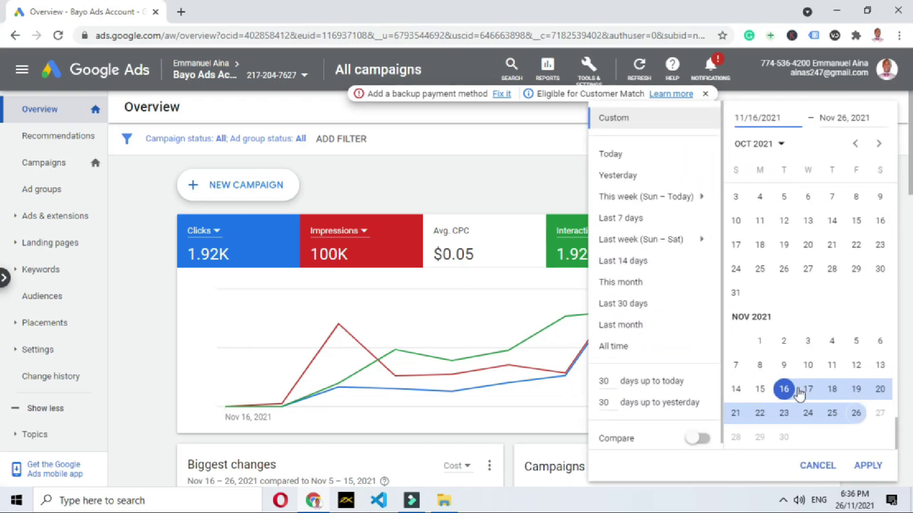
left_click(807, 392)
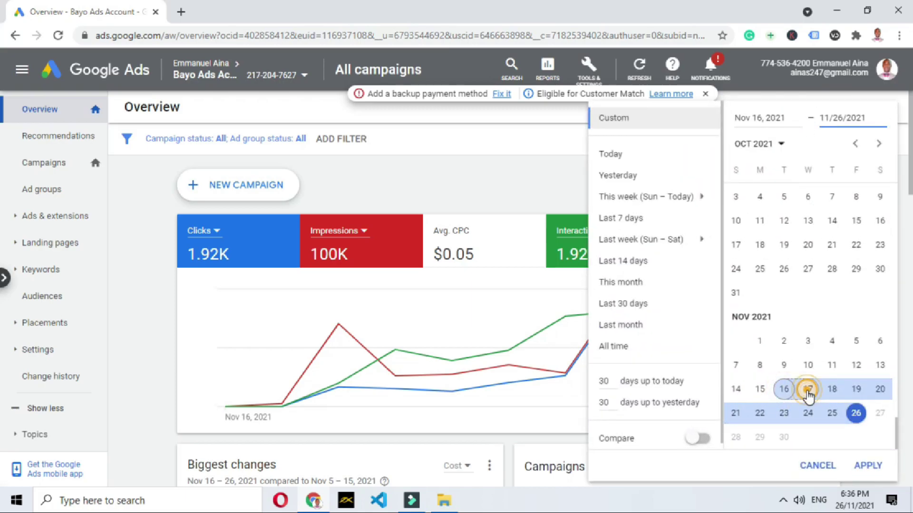
left_click(868, 466)
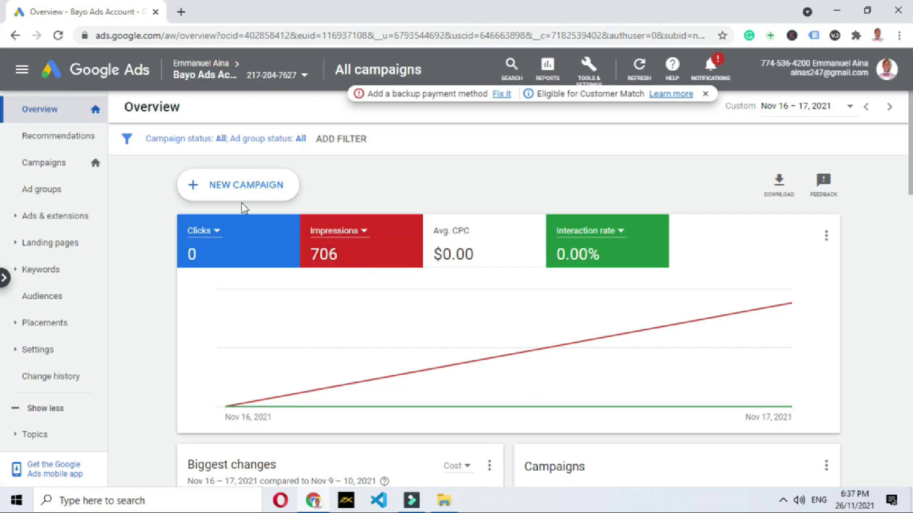
Extend the overview's custom date range to Nov 16 – 18, 2021 to check the average CPC.
left_click(829, 112)
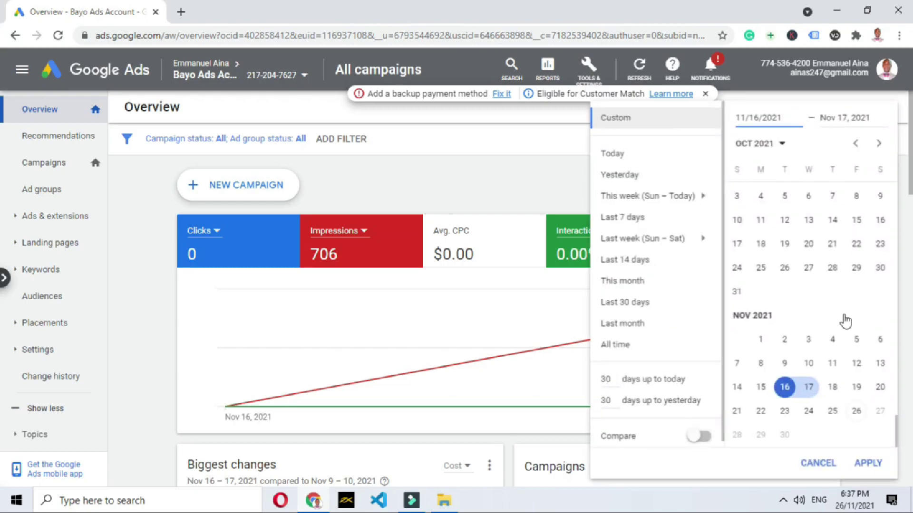
left_click(833, 391)
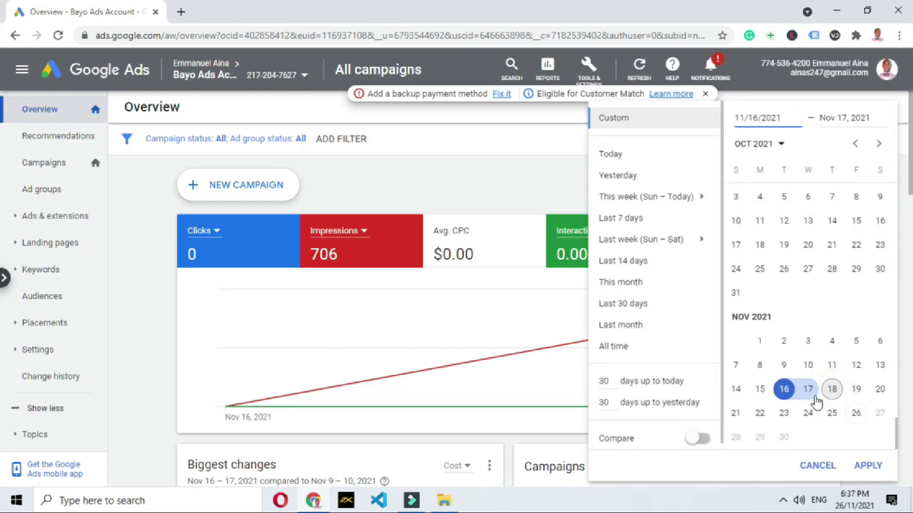
left_click(784, 390)
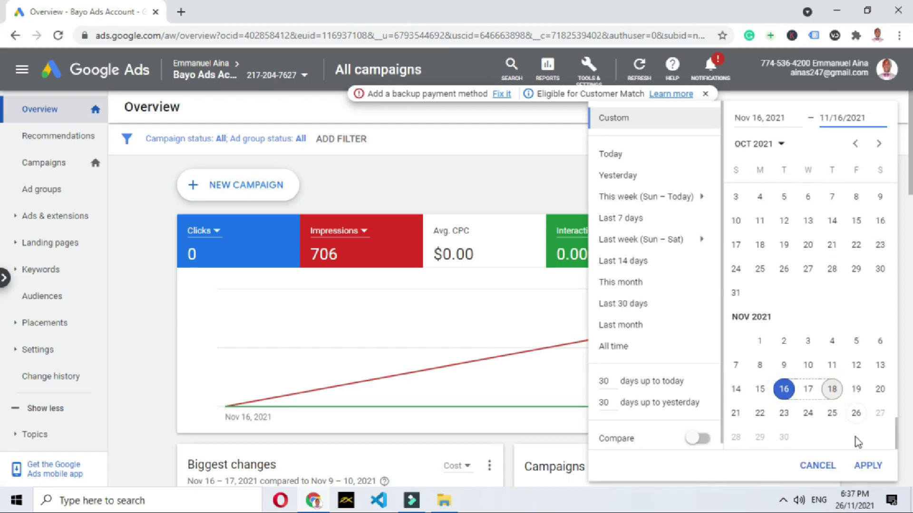
left_click(869, 467)
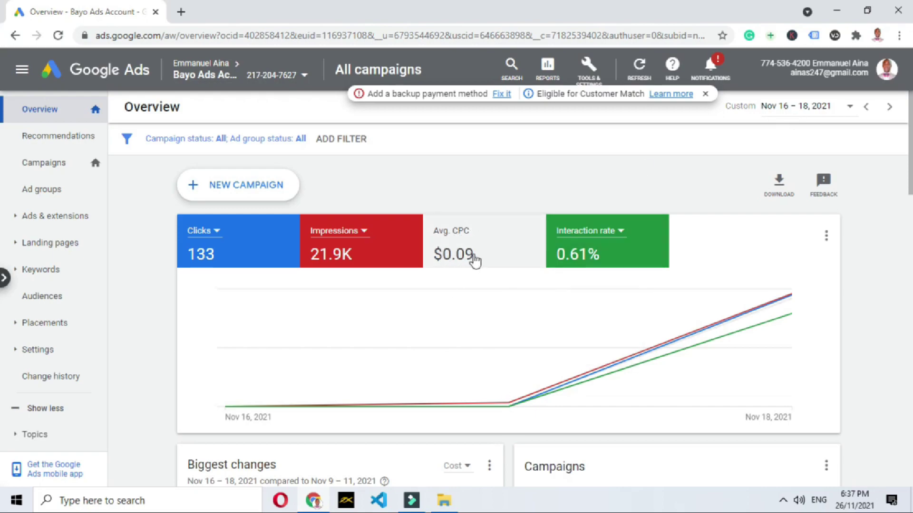
Limit the overview's date range to the single day Nov 19, 2021.
left_click(831, 114)
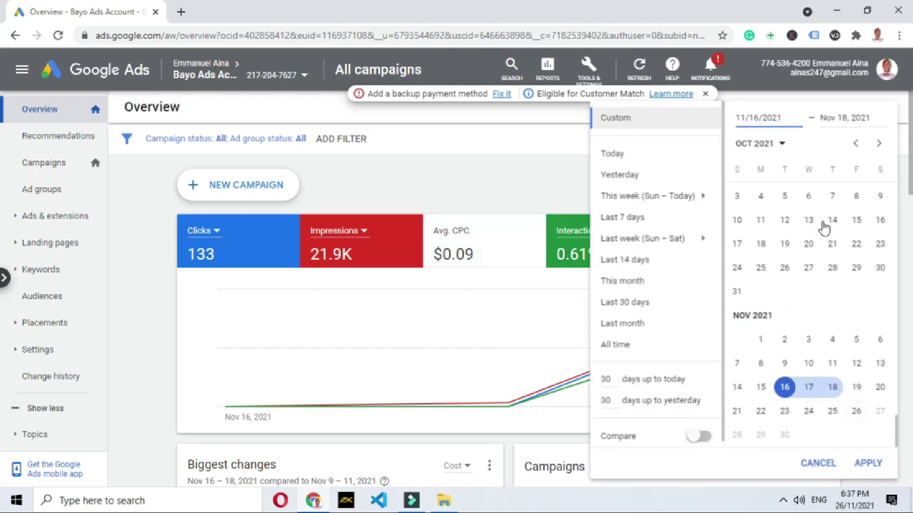
left_click(856, 390)
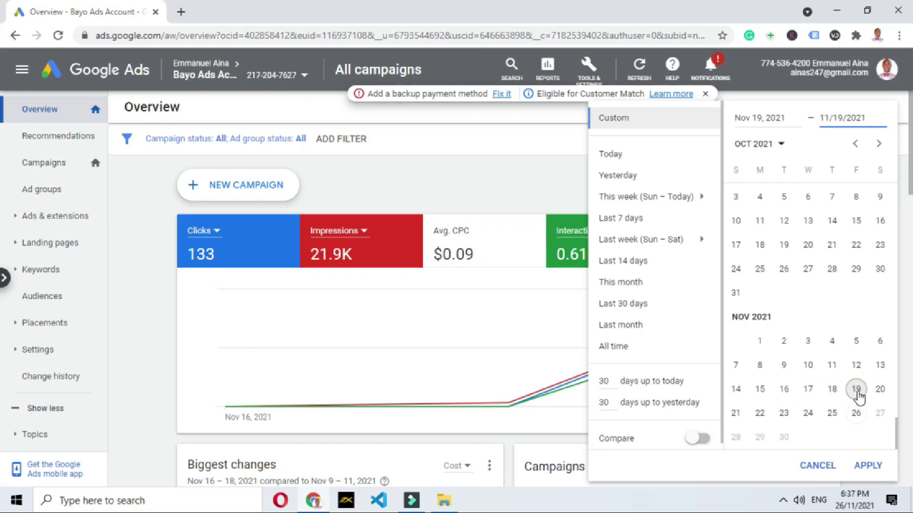
left_click(866, 468)
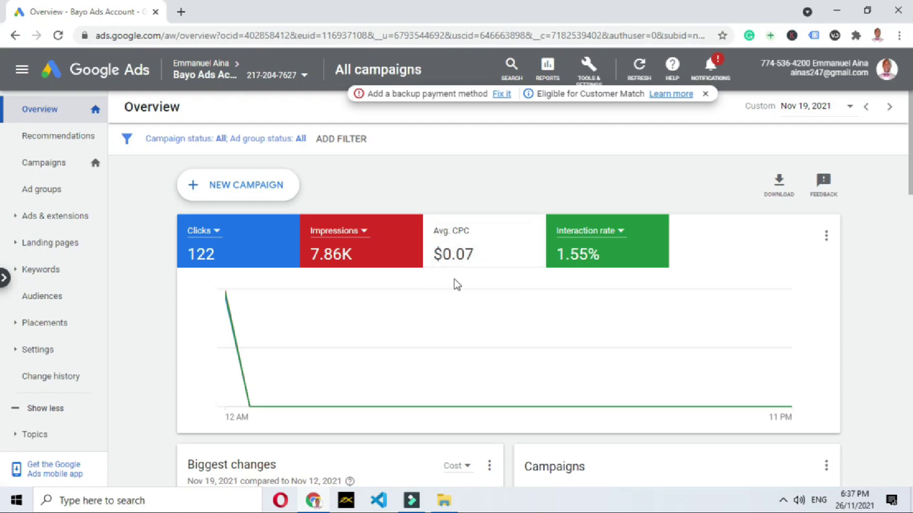
Show the campaign performance for Nov 20, 2021 only.
left_click(834, 110)
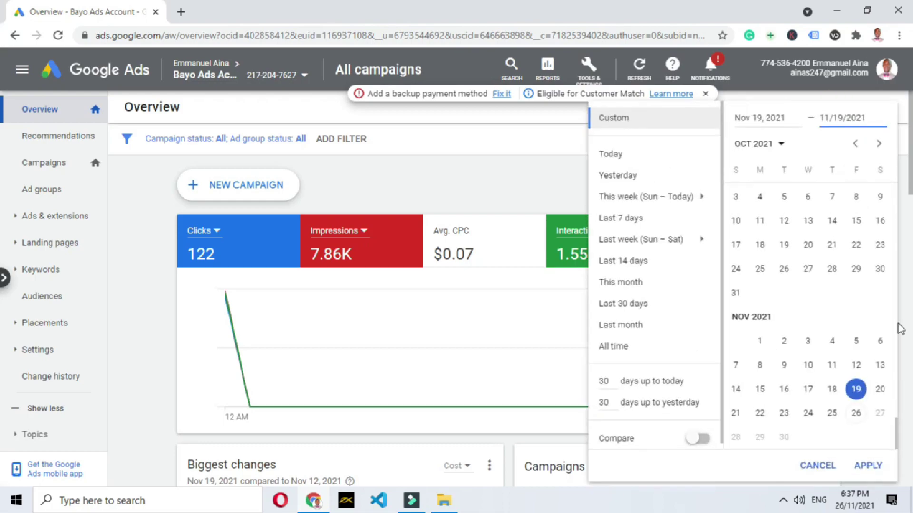
left_click(879, 389)
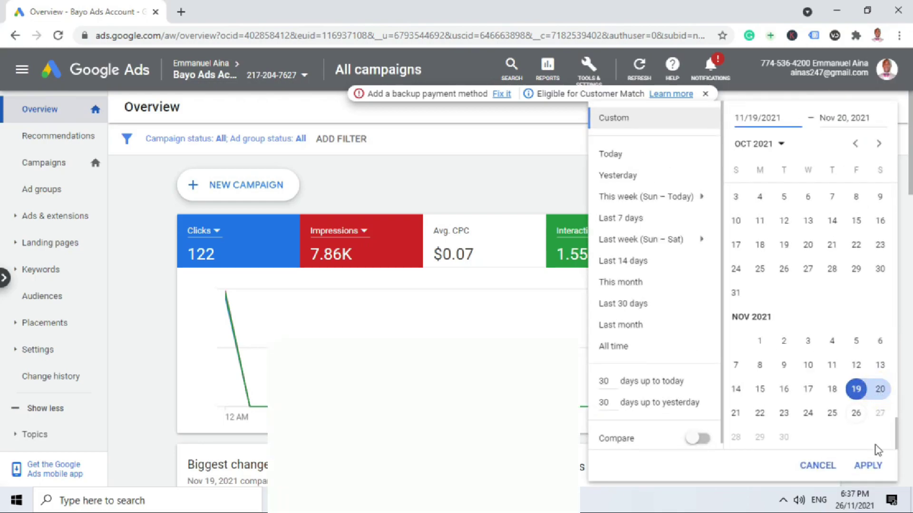
left_click(879, 389)
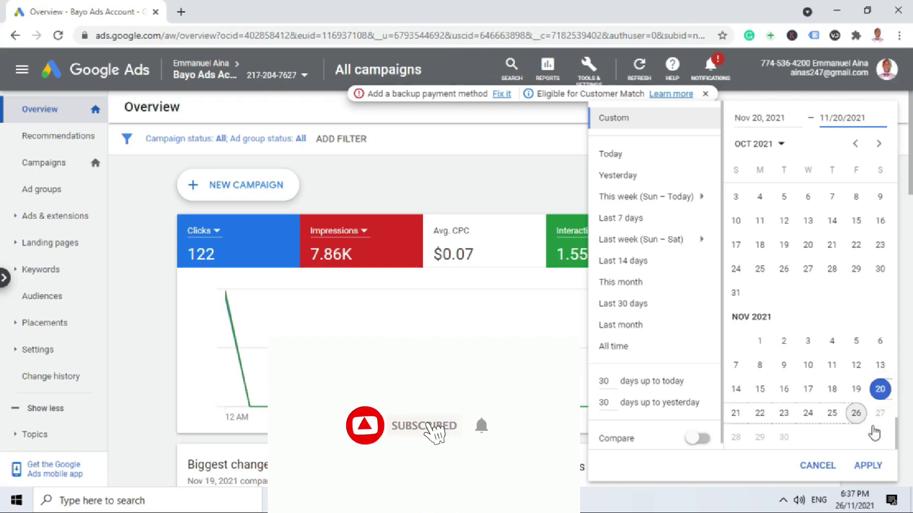
left_click(868, 466)
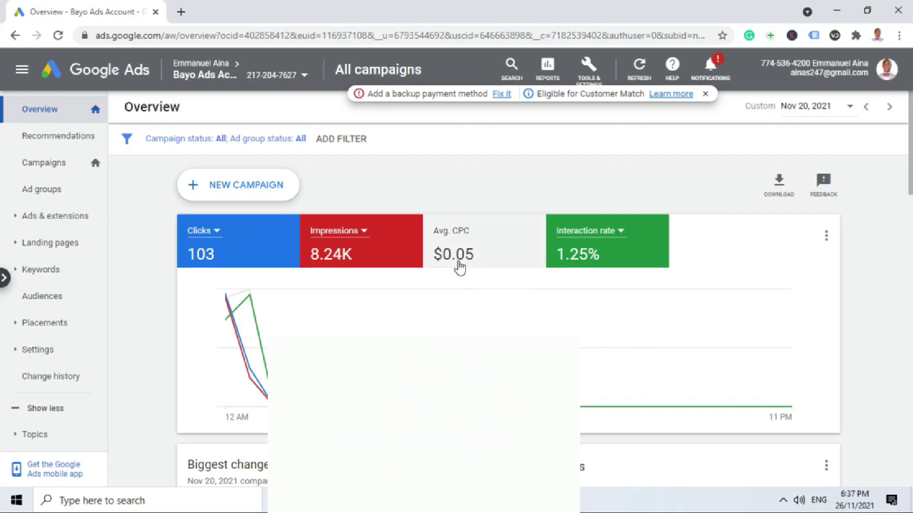
Set both the start and end of the overview's date range to Nov 21, 2021 and apply it.
left_click(828, 110)
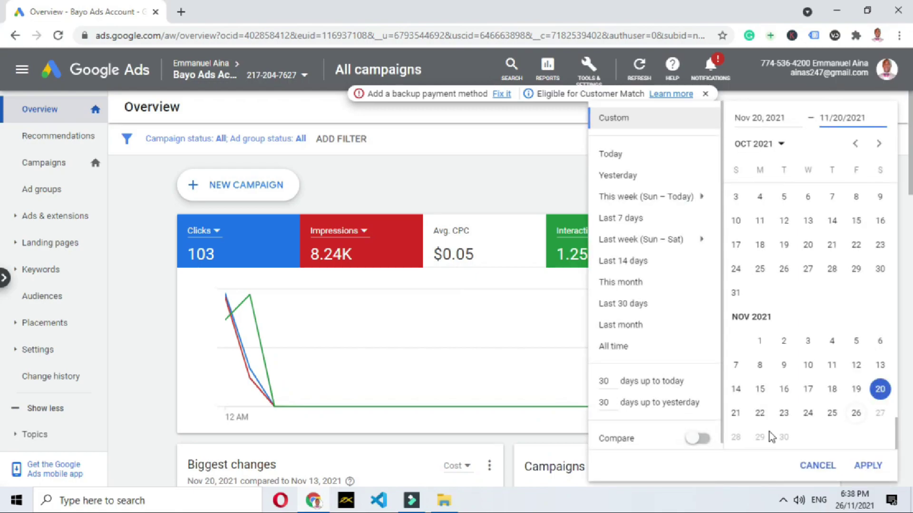
left_click(735, 413)
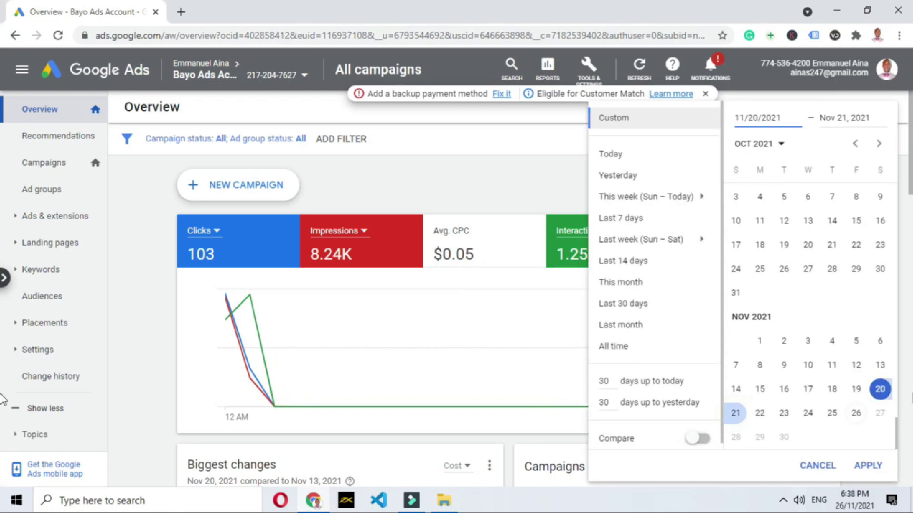
left_click(880, 389)
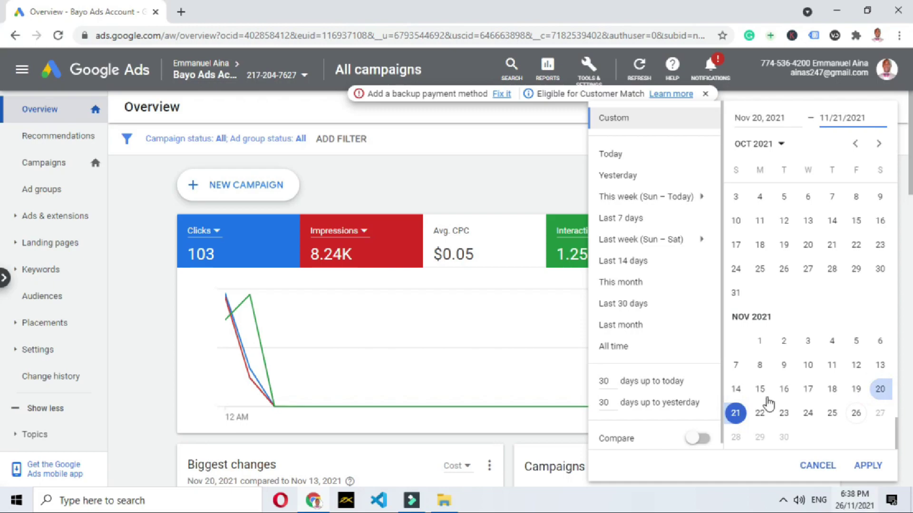
left_click(736, 415)
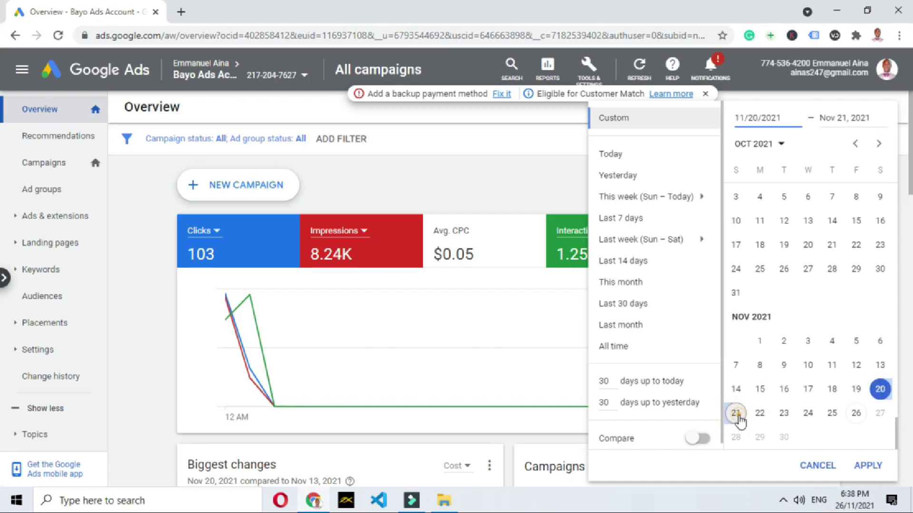
left_click(736, 414)
left_click(873, 468)
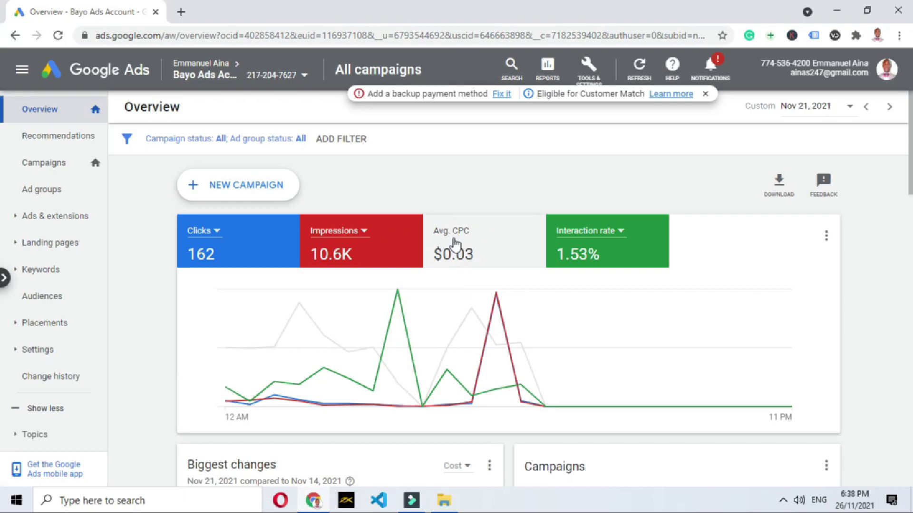
Switch the overview's metrics to the single day Nov 22, 2021.
left_click(824, 113)
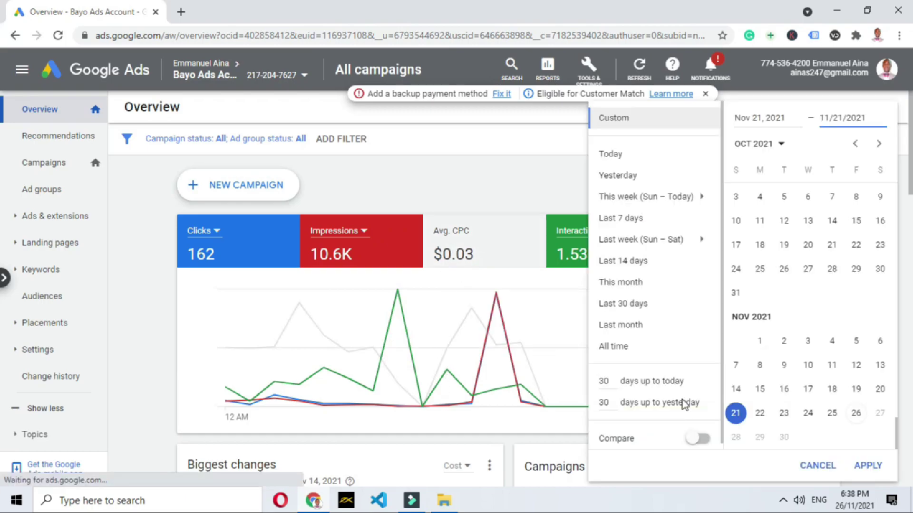
left_click(765, 419)
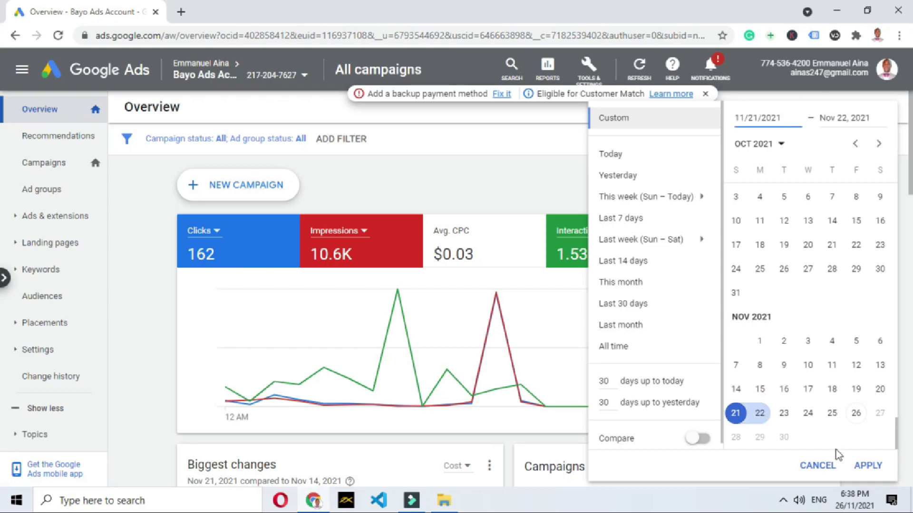
left_click(759, 413)
left_click(856, 476)
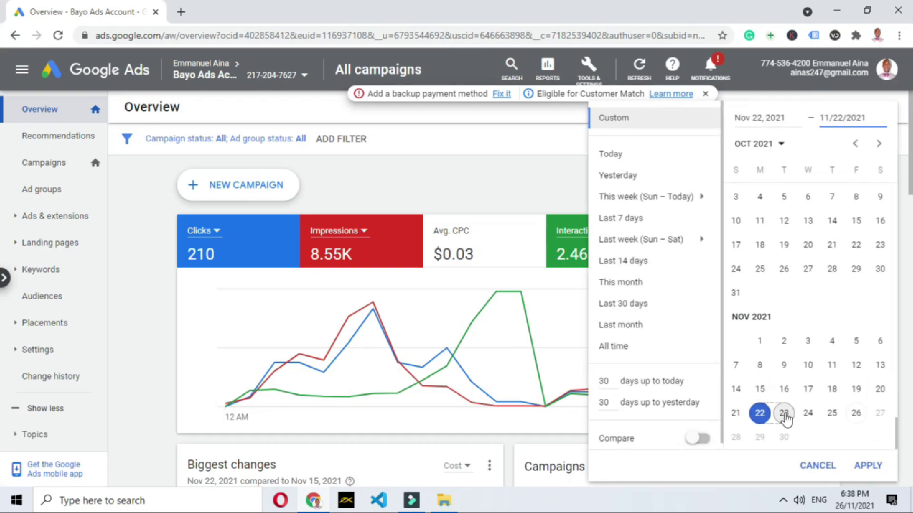
Set the overview's date range to Nov 23, 2021 only and apply it.
left_click(800, 421)
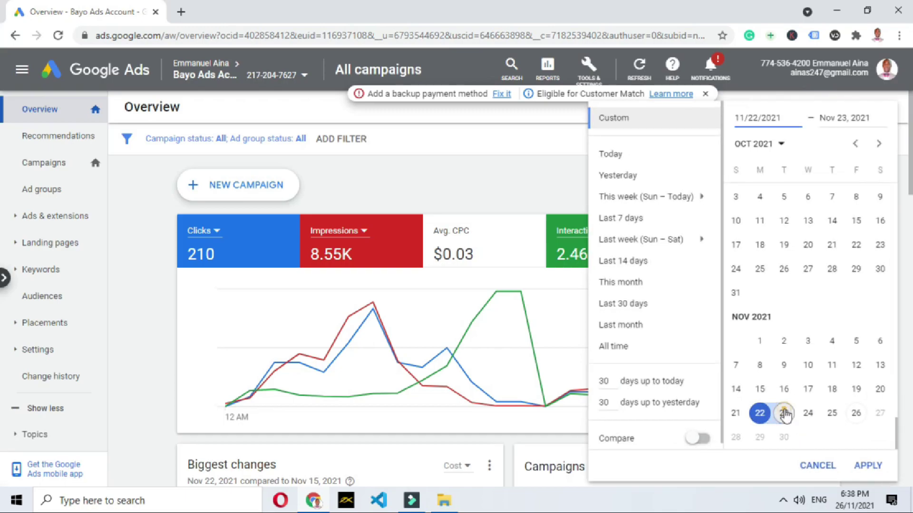
left_click(787, 411)
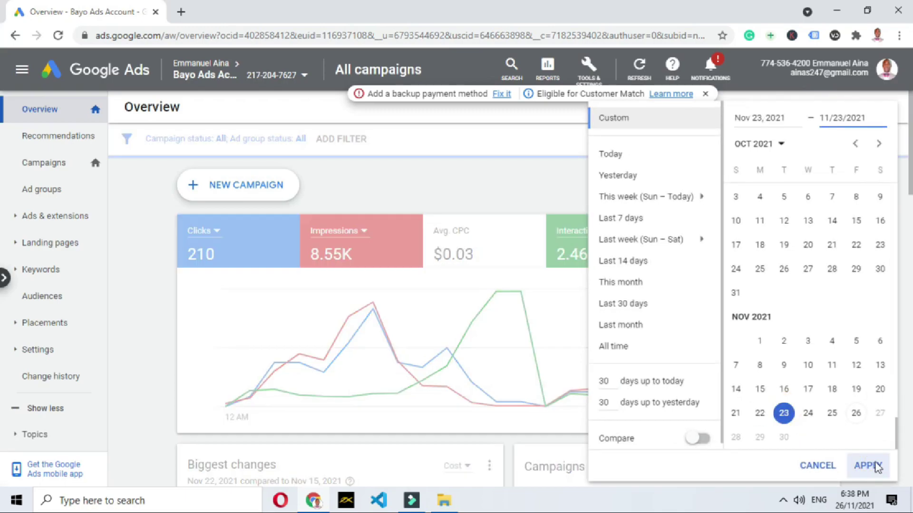
left_click(869, 465)
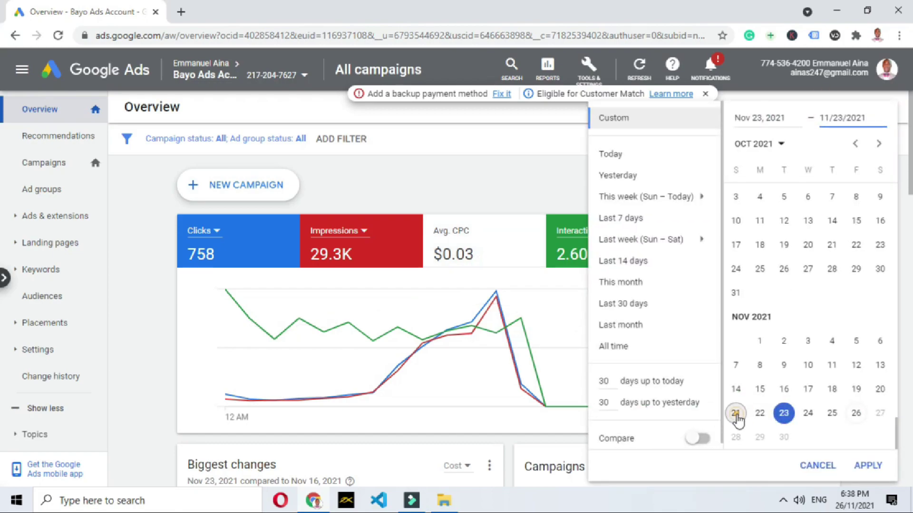
Apply the date range Nov 21 – 26, 2021 and inspect the Nov 23 data point on the performance chart.
left_click(736, 413)
left_click(856, 414)
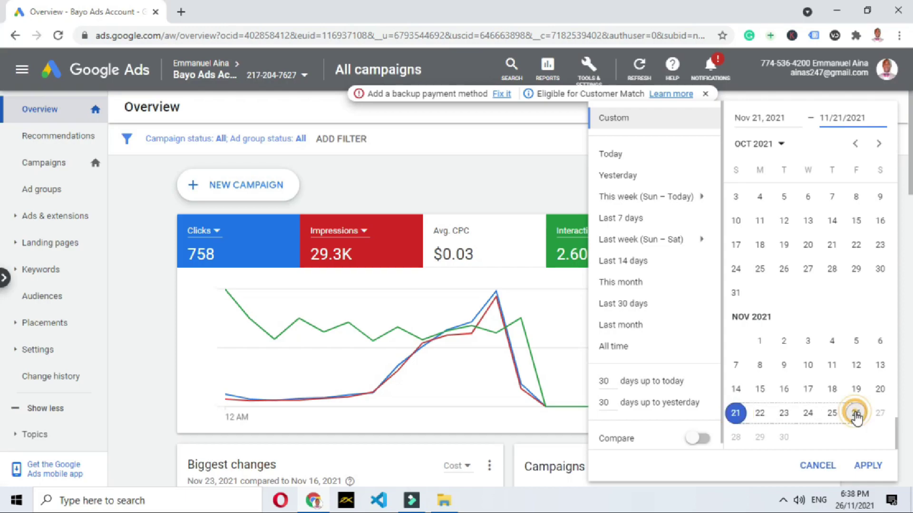
left_click(867, 466)
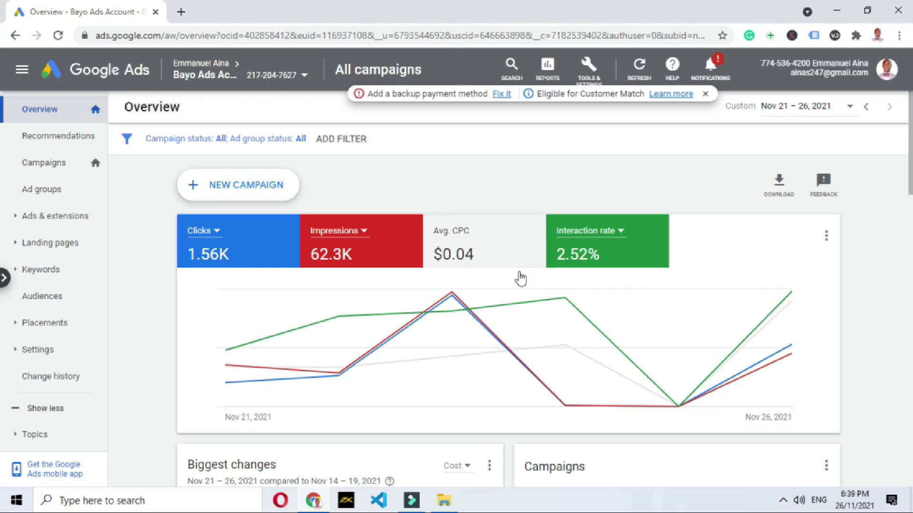
mouse_move(458, 293)
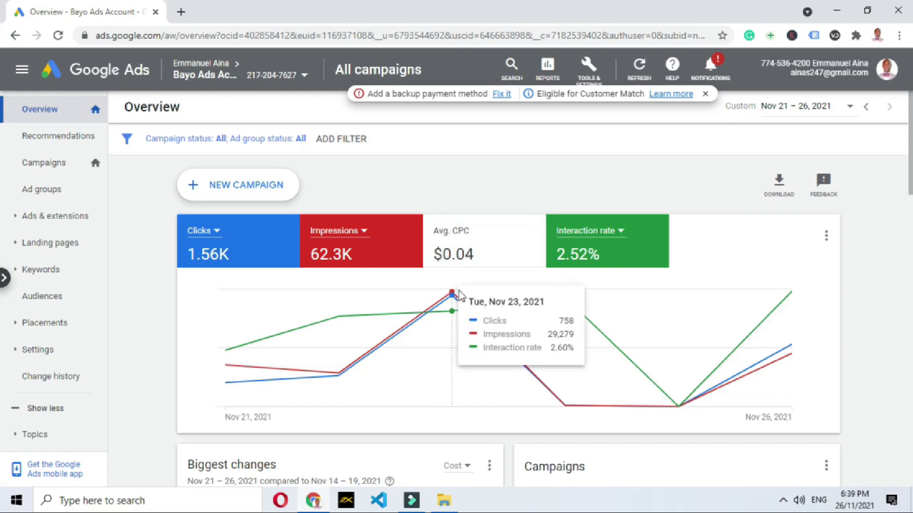
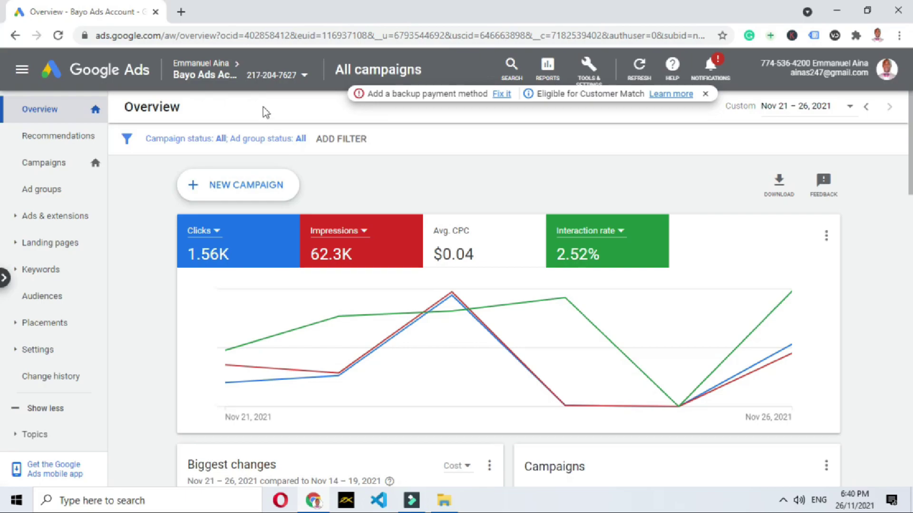
Set the overview's date range to Nov 18, 2021 only and examine that day's average CPC and hourly chart.
left_click(802, 113)
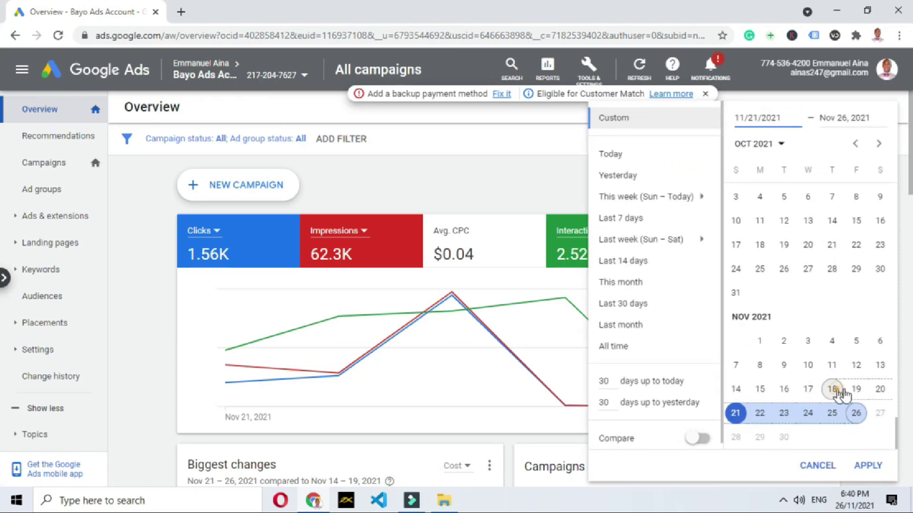
left_click(832, 390)
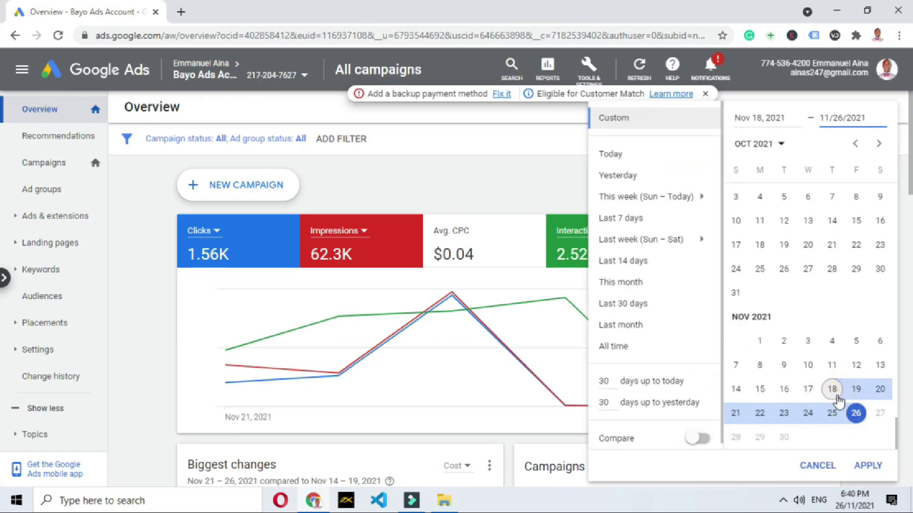
left_click(868, 466)
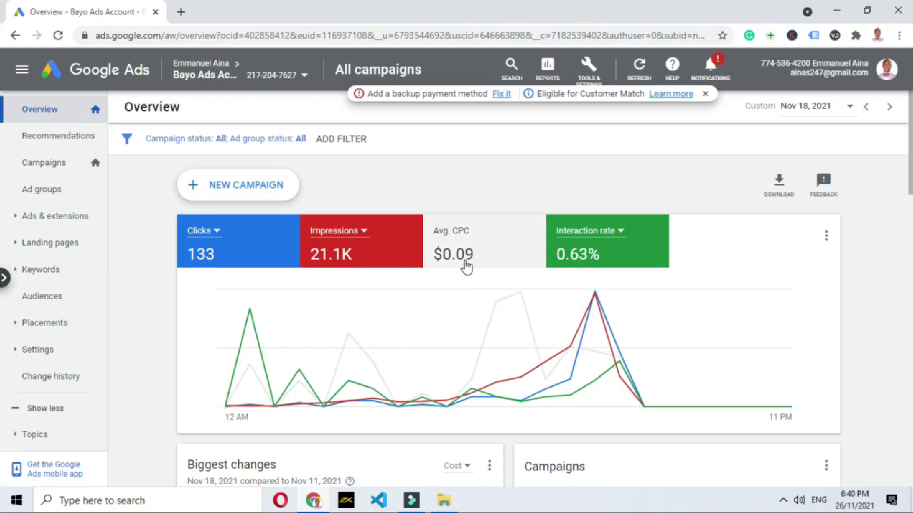
mouse_move(464, 380)
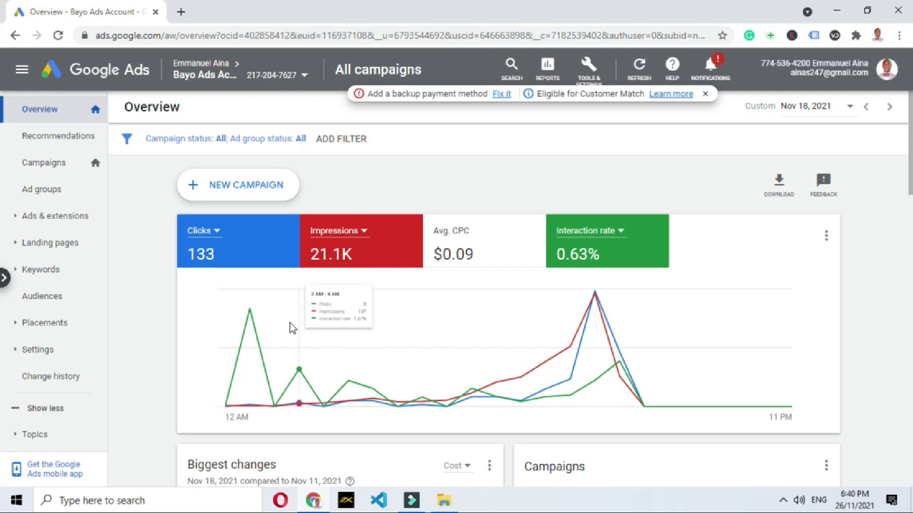
mouse_move(425, 320)
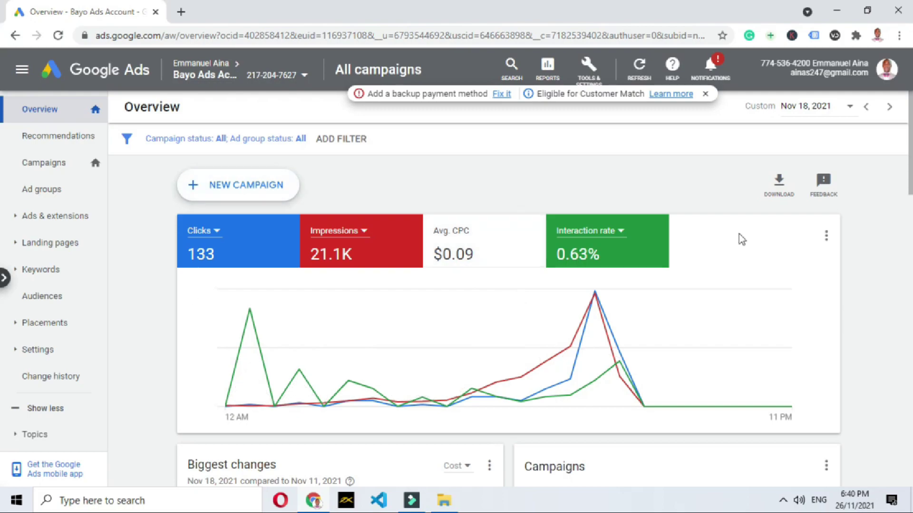
mouse_move(483, 302)
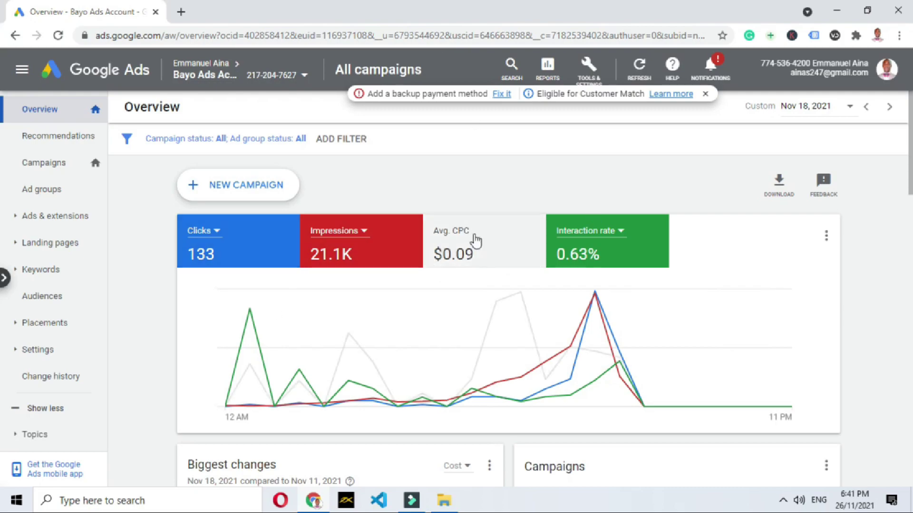
Open the report of where ads showed under Placements and bring its Avg. CPC and cost columns into view.
scroll(504, 243, "down", 3)
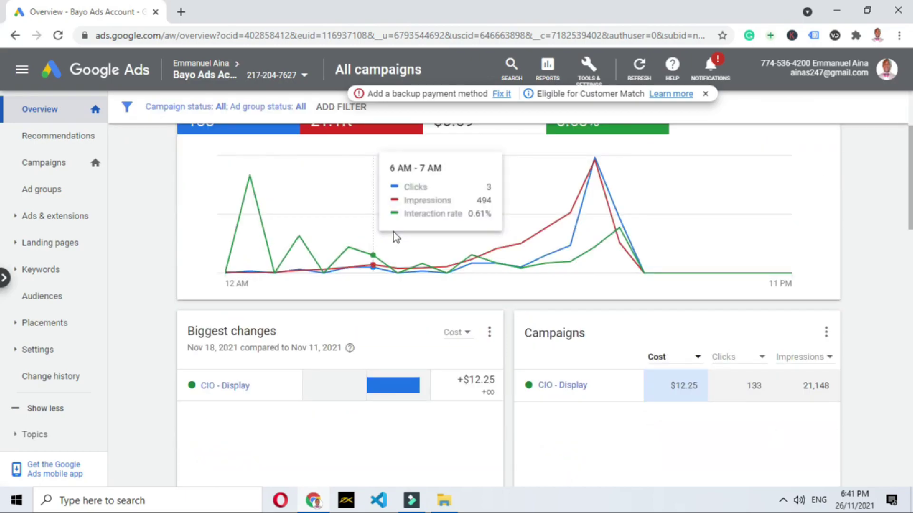
scroll(394, 237, "up", 3)
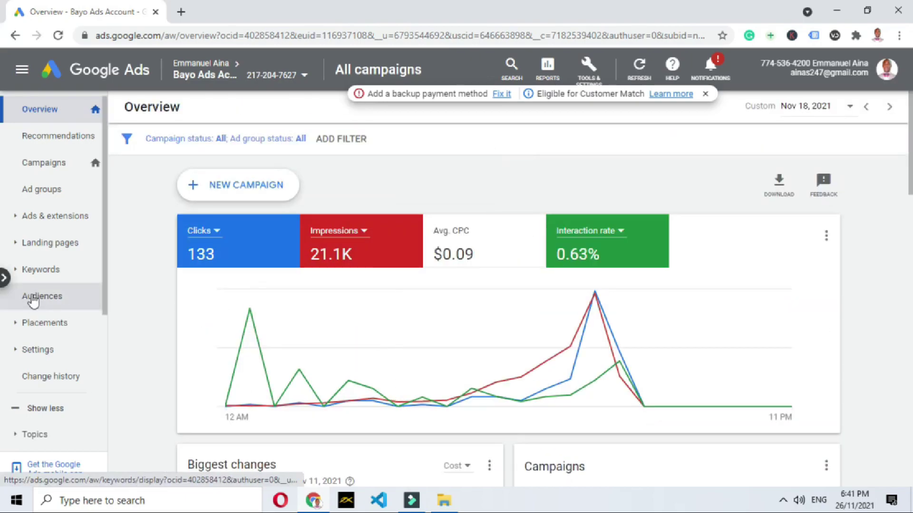
left_click(18, 324)
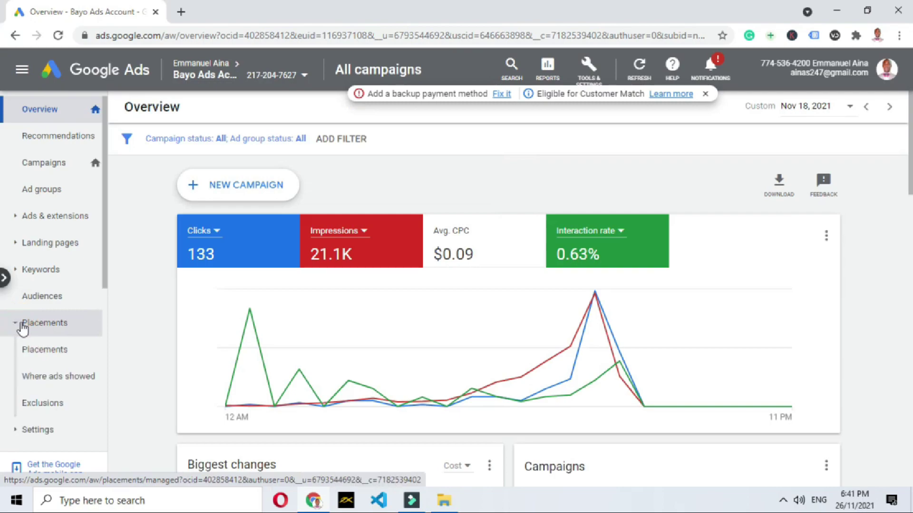
left_click(73, 388)
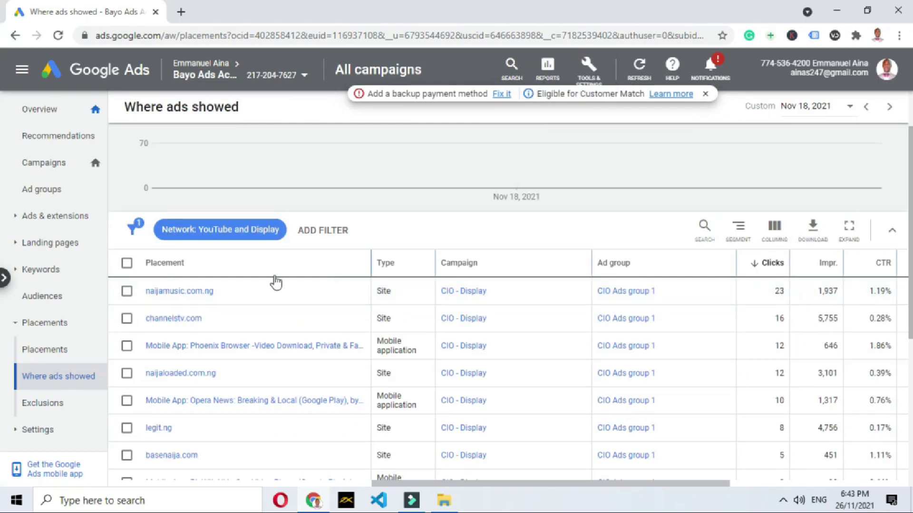
scroll(272, 286, "down", 1)
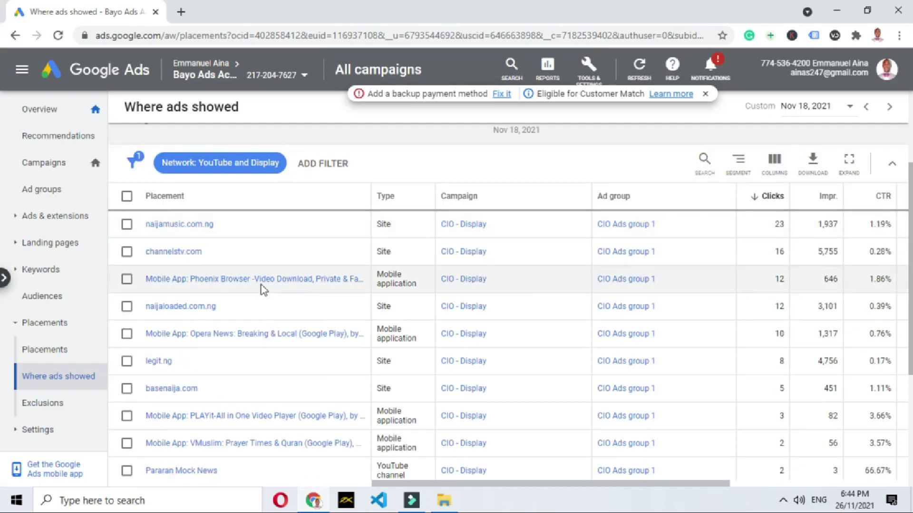
left_click(479, 483)
left_click_drag(507, 485, 639, 478)
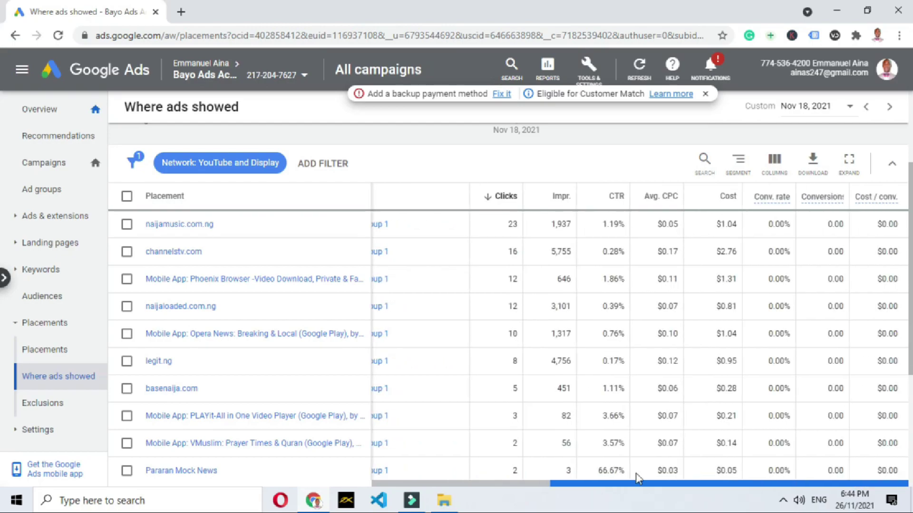
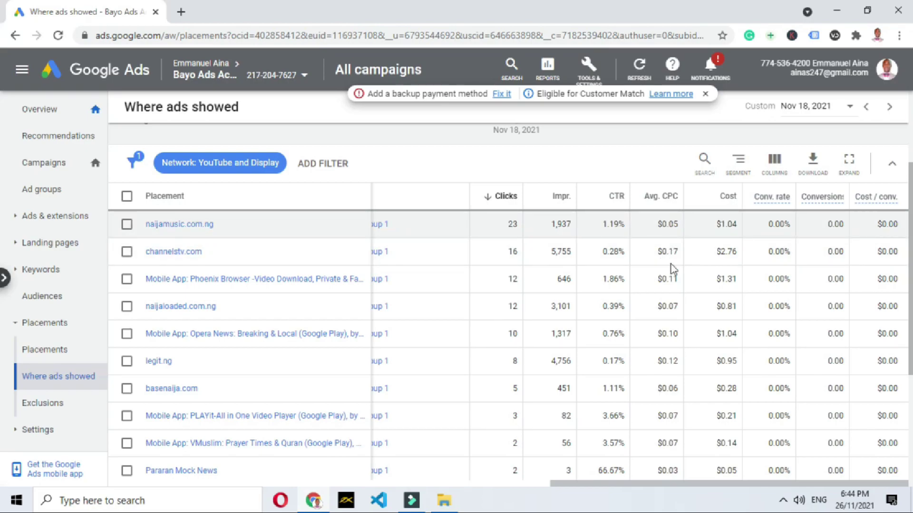
Open the Windows Calculator and place it so that the placements' Avg. CPC and Cost columns stay visible.
left_click(167, 504)
type("ca")
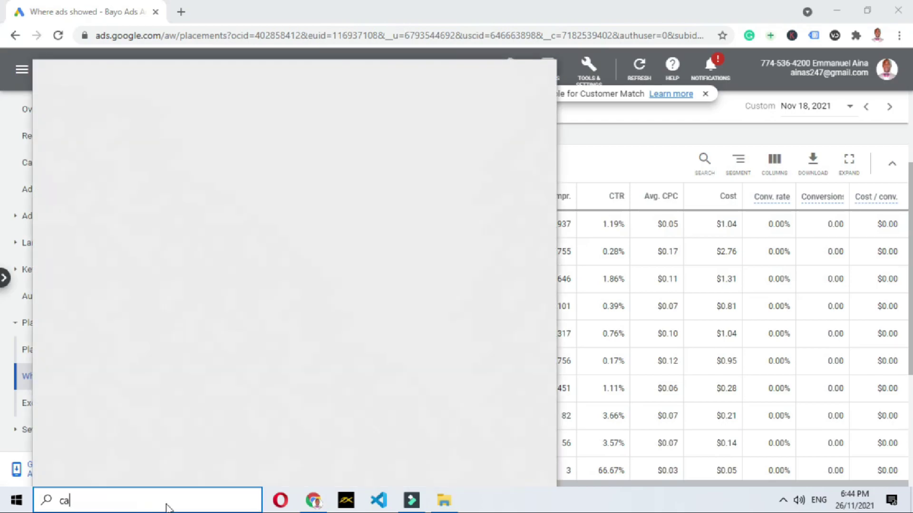
type("lcula")
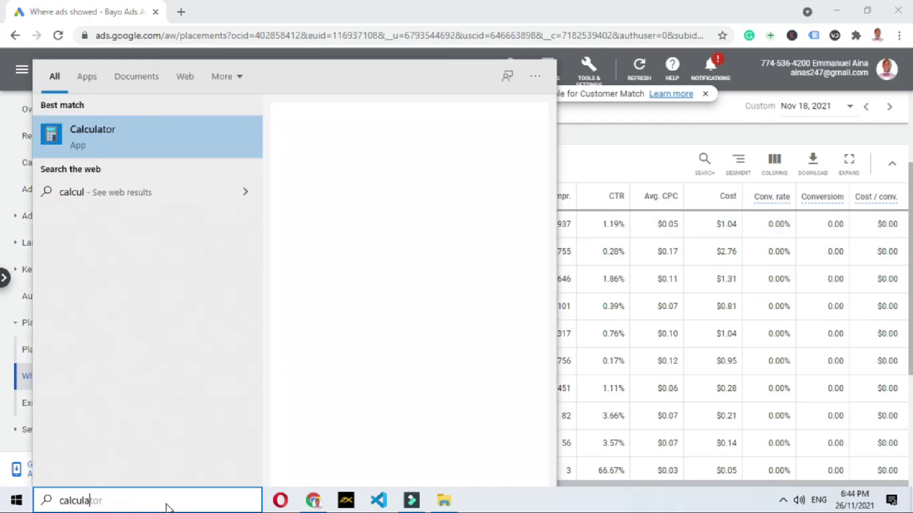
type("tor")
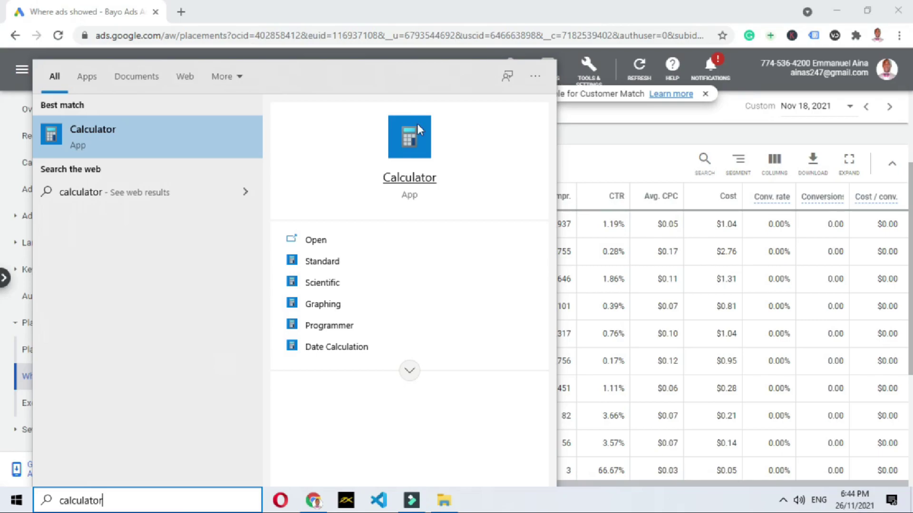
left_click(416, 130)
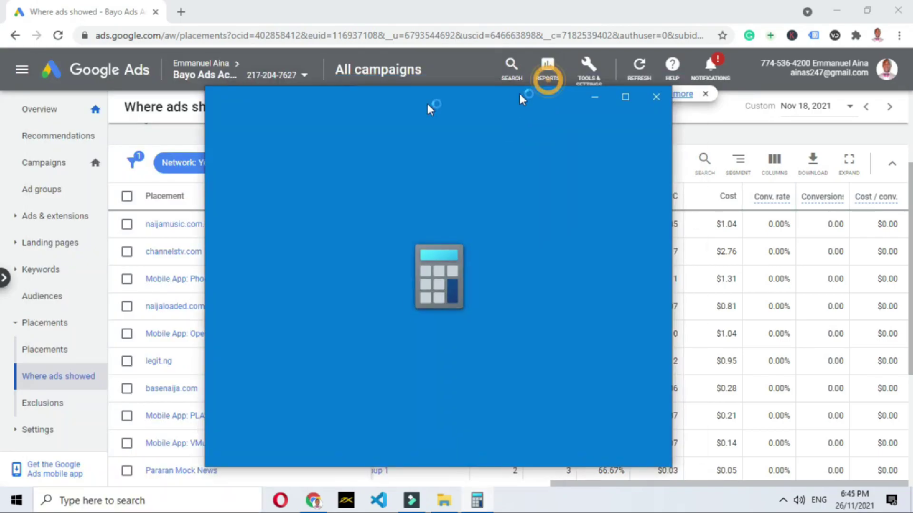
left_click_drag(495, 194, 364, 194)
left_click_drag(222, 113, 331, 276)
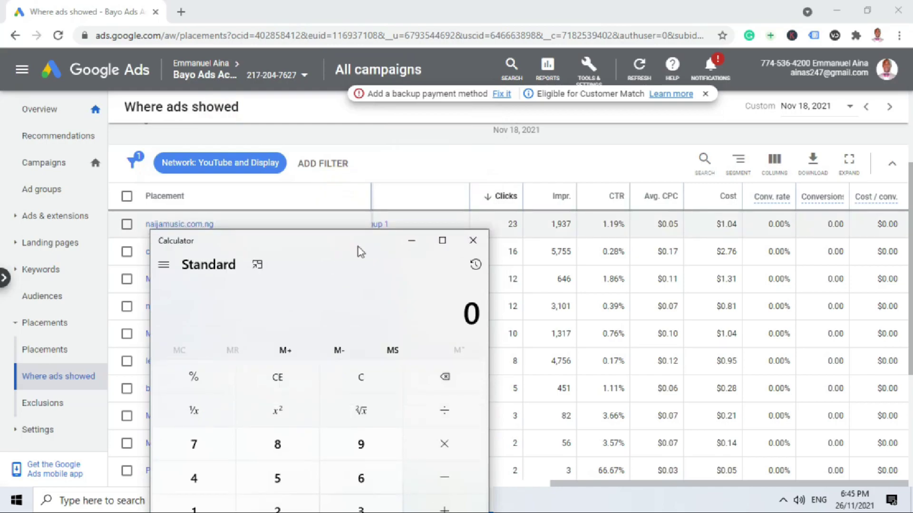
left_click_drag(361, 246, 349, 166)
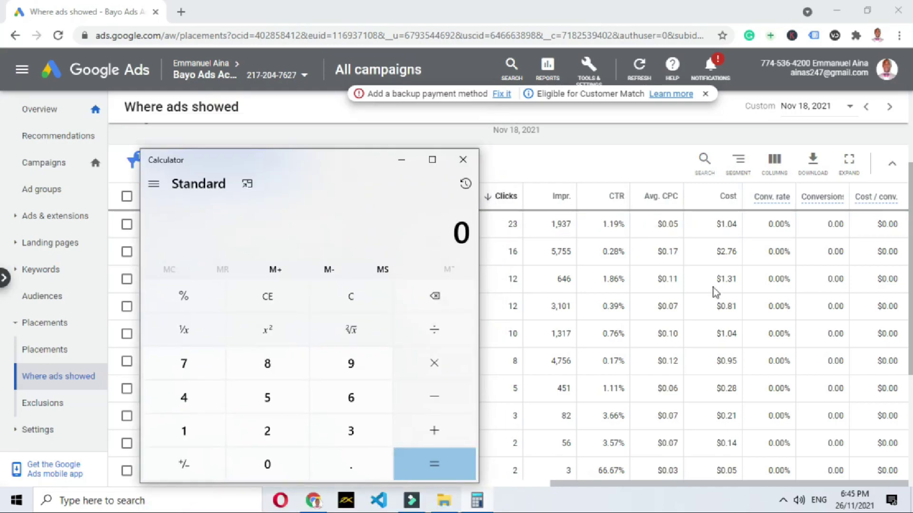
Divide channelstv.com's average CPC of 0.17 by naijamusic.com.ng's 0.05 in the Calculator.
left_click(354, 468)
left_click(185, 430)
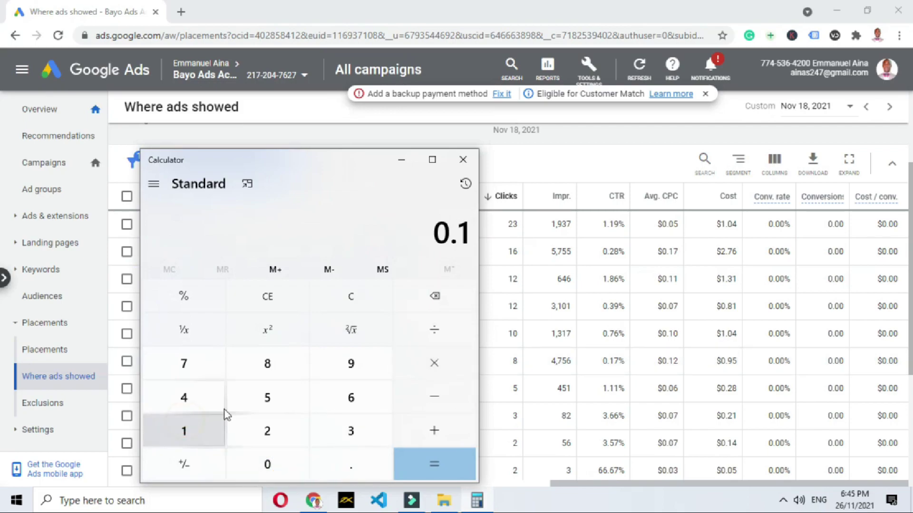
left_click(193, 364)
left_click(445, 338)
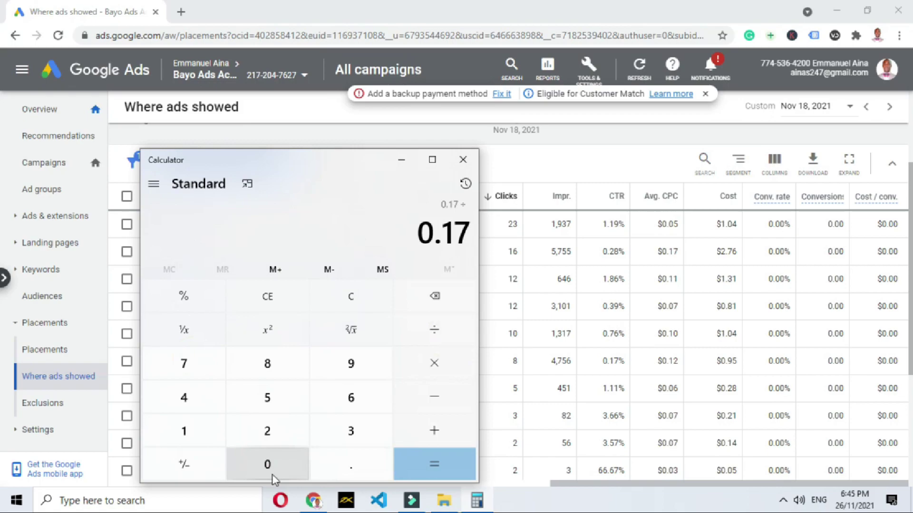
left_click(275, 477)
left_click(350, 467)
left_click(275, 471)
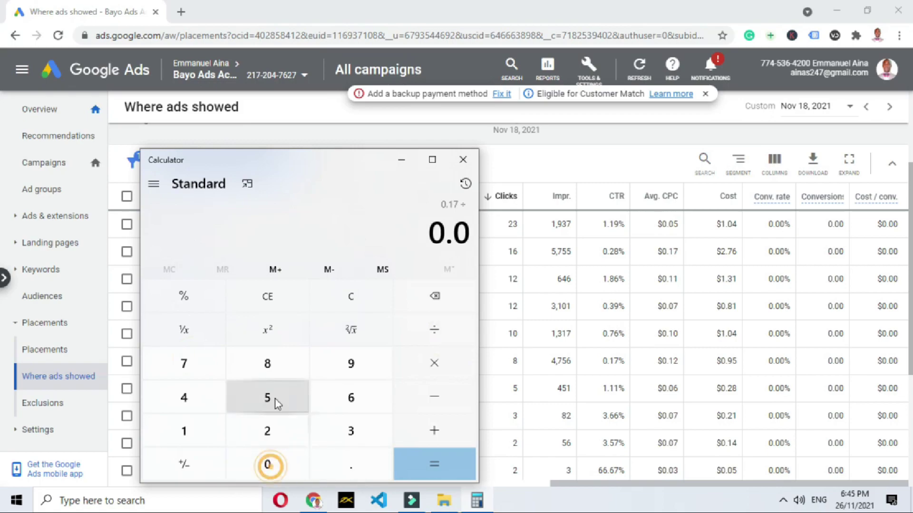
left_click(275, 401)
left_click(443, 458)
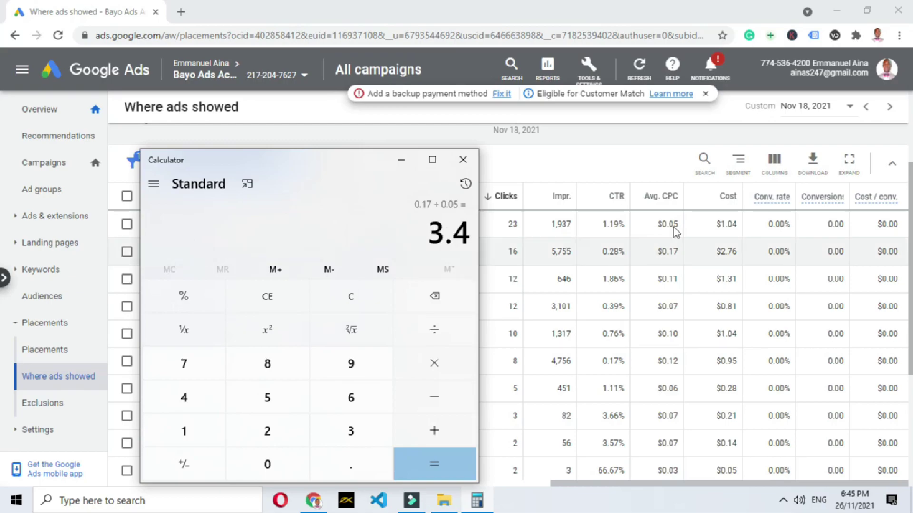
Clear the calculation, multiply 0.05 by 3.4 as a cross-check, and minimize the Calculator to return to the placements report.
left_click_drag(340, 158, 238, 144)
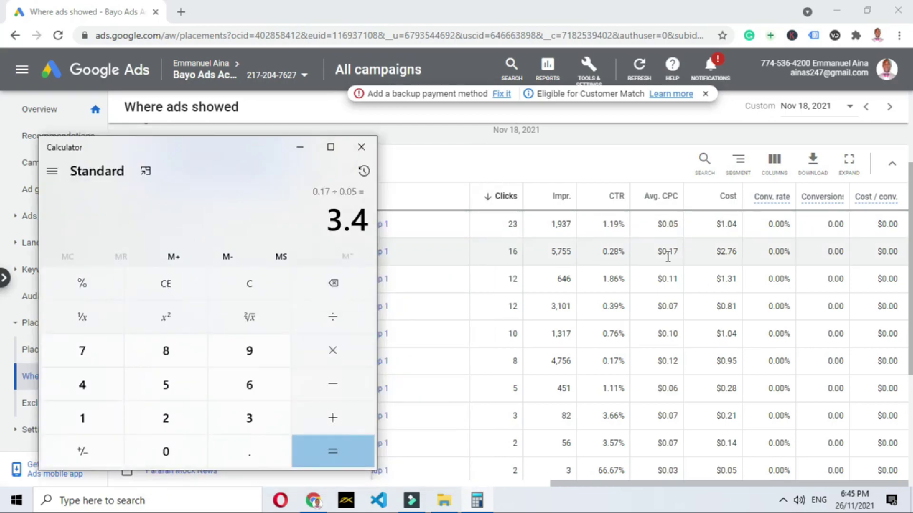
left_click(256, 288)
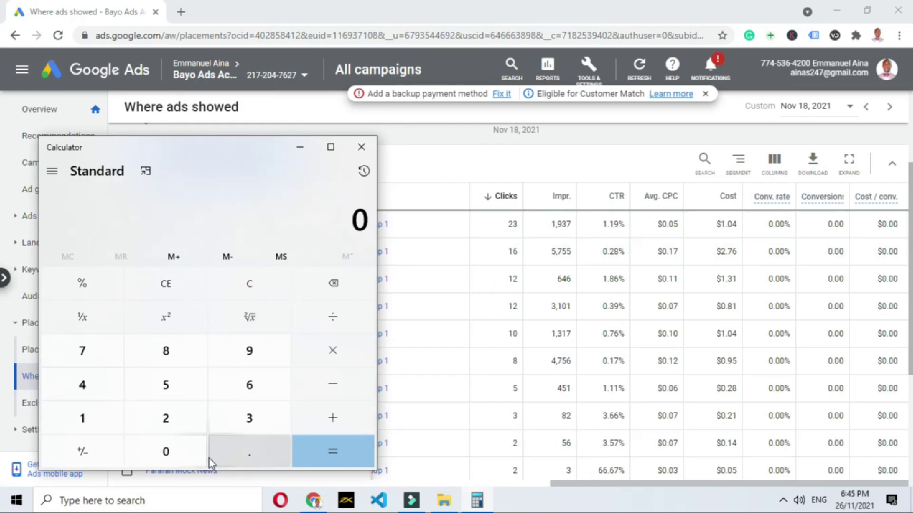
left_click(247, 454)
left_click(173, 455)
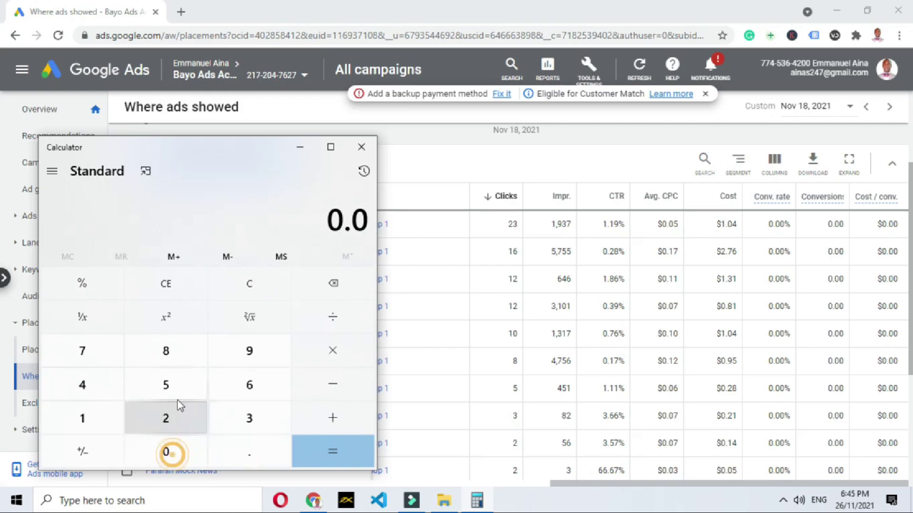
left_click(167, 380)
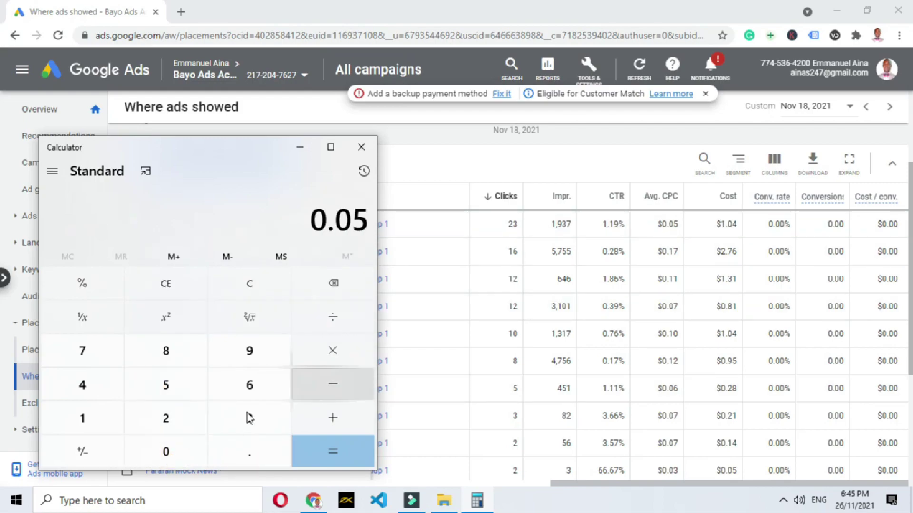
left_click(332, 350)
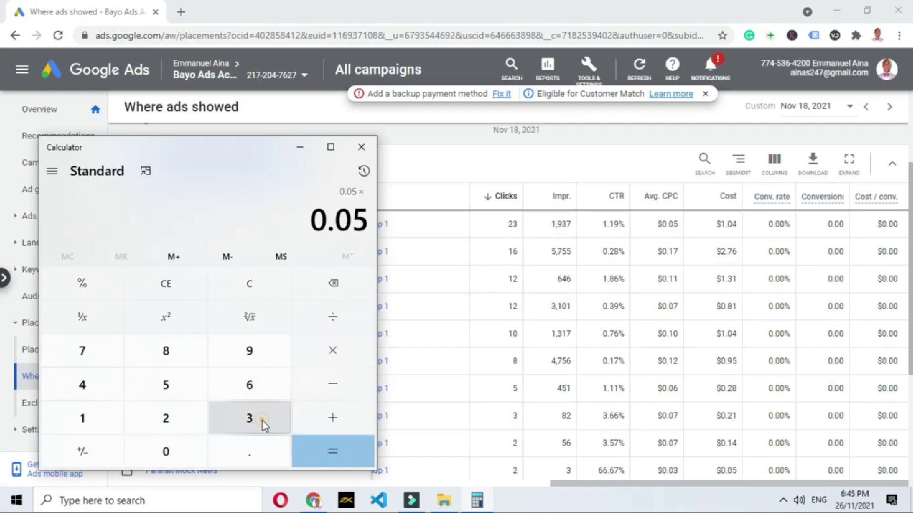
left_click(263, 421)
left_click(252, 456)
left_click(82, 385)
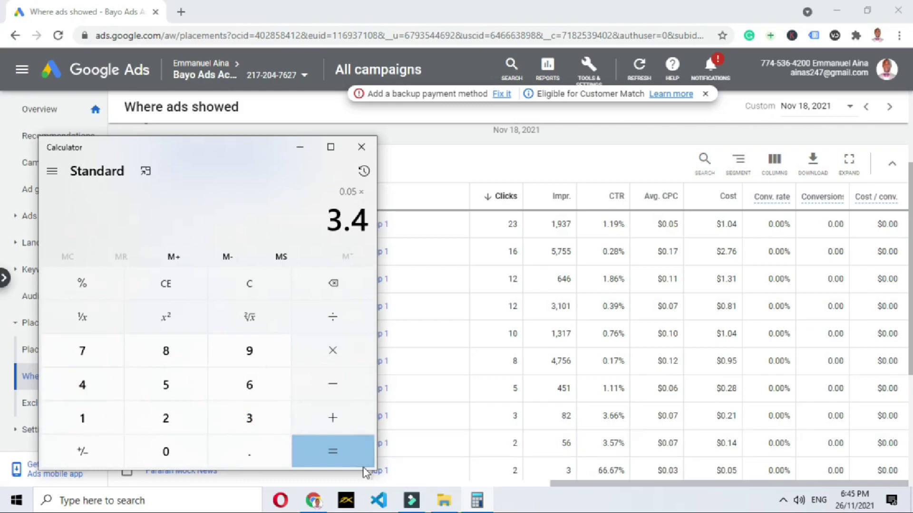
left_click(332, 455)
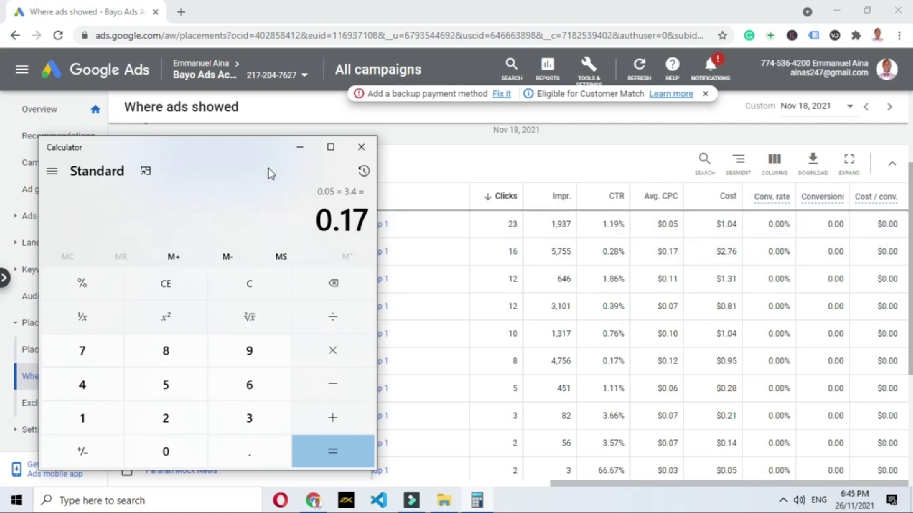
left_click_drag(227, 155, 524, 202)
left_click(582, 192)
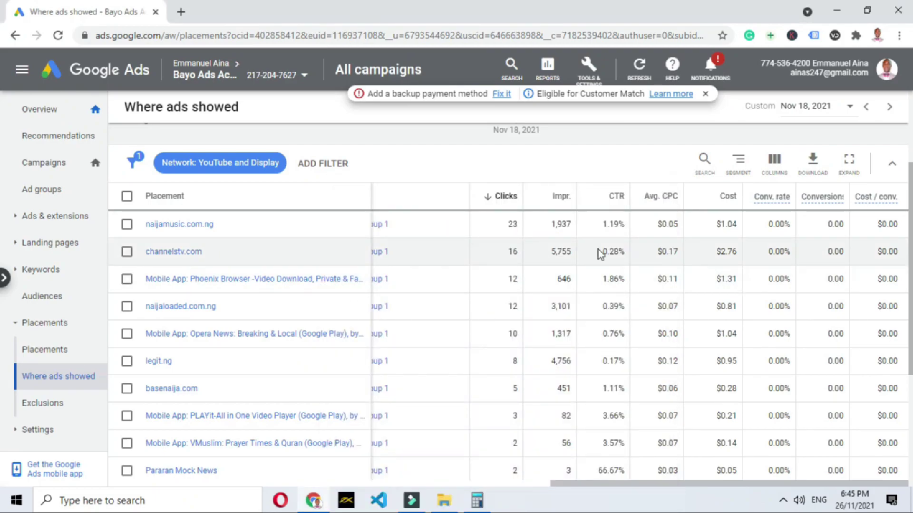
left_click(127, 252)
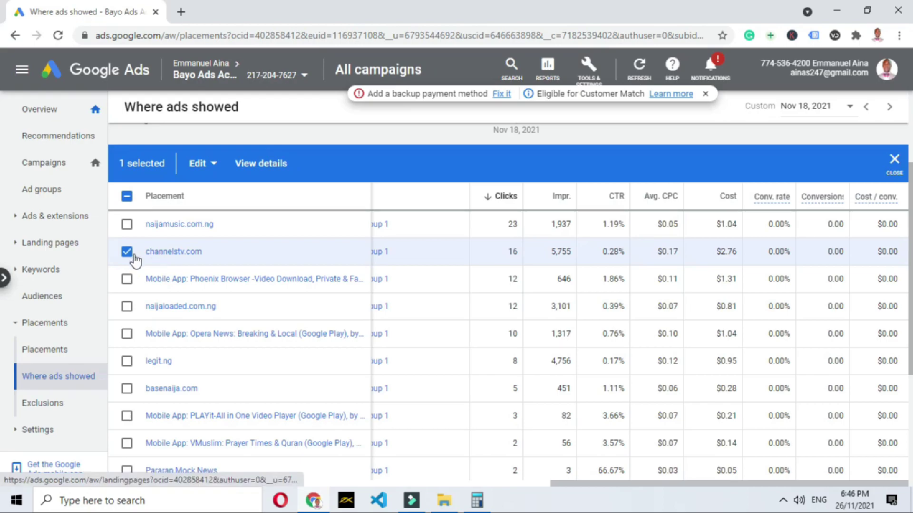
left_click(214, 164)
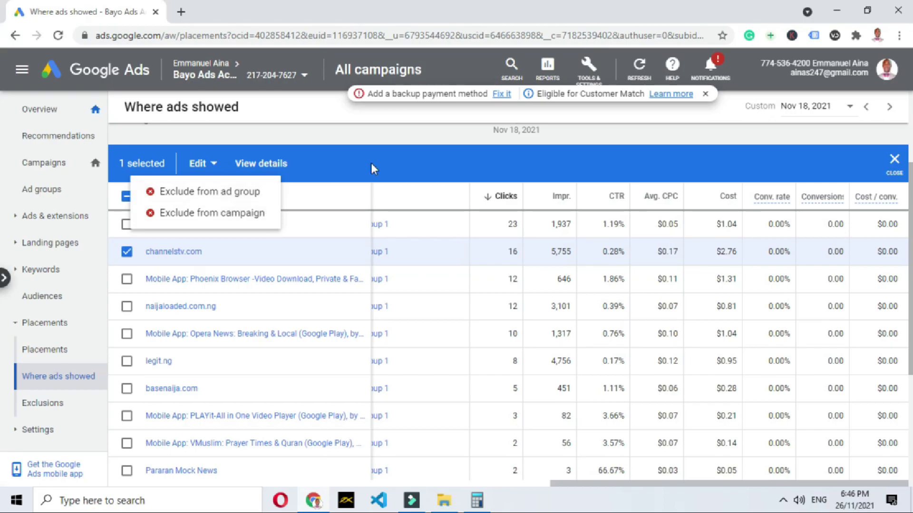
left_click(411, 159)
left_click(549, 310)
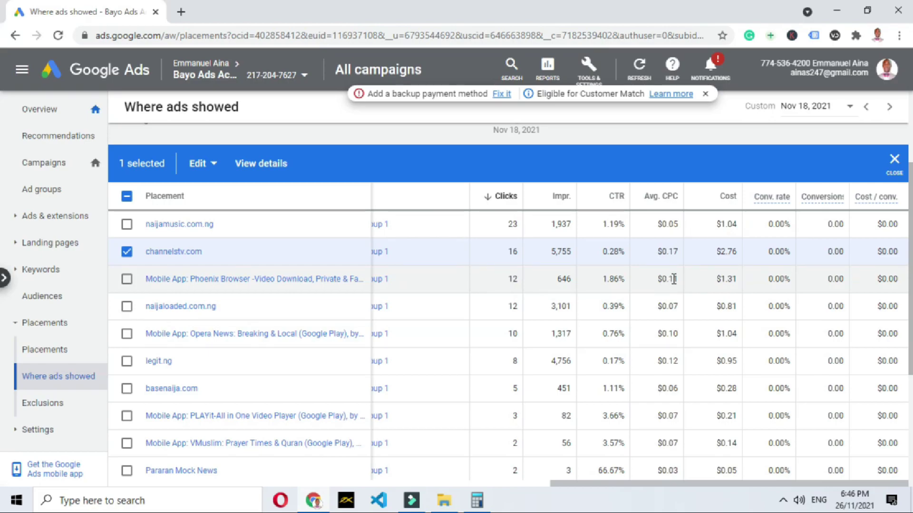
left_click(127, 281)
left_click(213, 172)
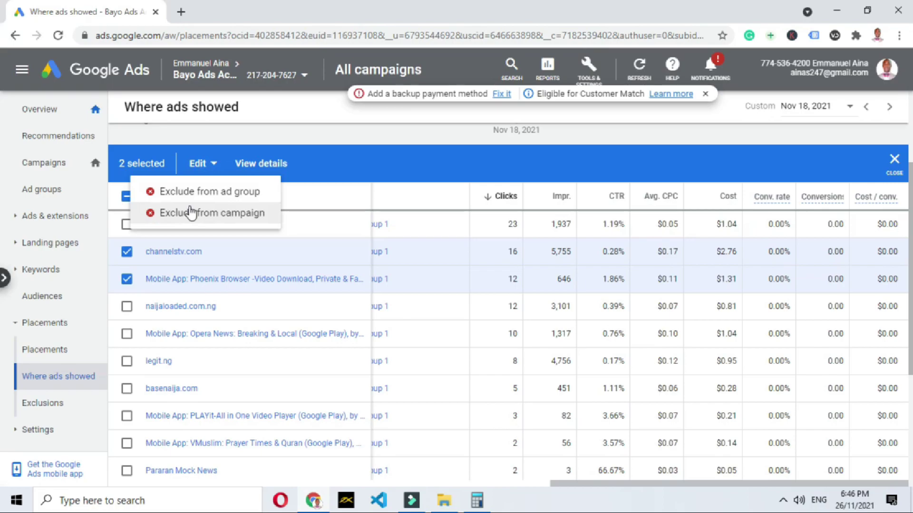
left_click(126, 280)
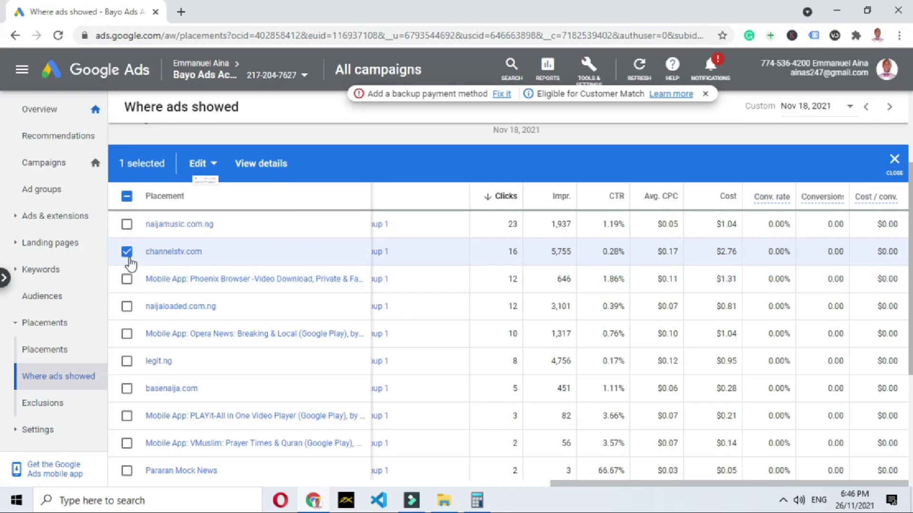
left_click(128, 257)
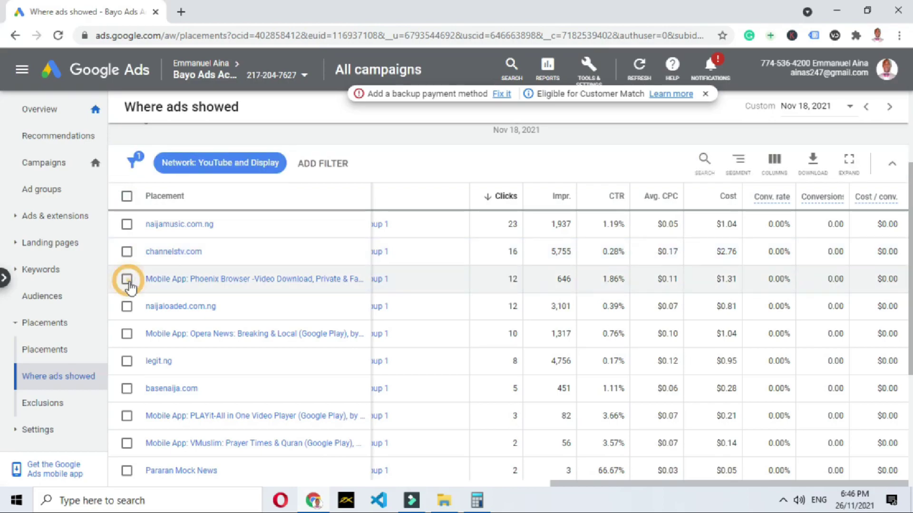
Exclude the Phoenix Browser mobile app and channelstv.com placements from the ad group.
left_click(127, 279)
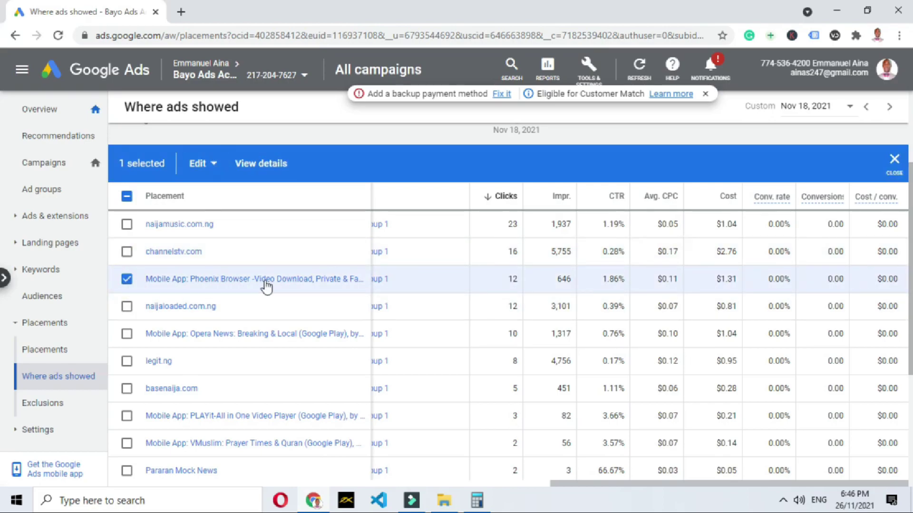
left_click(127, 254)
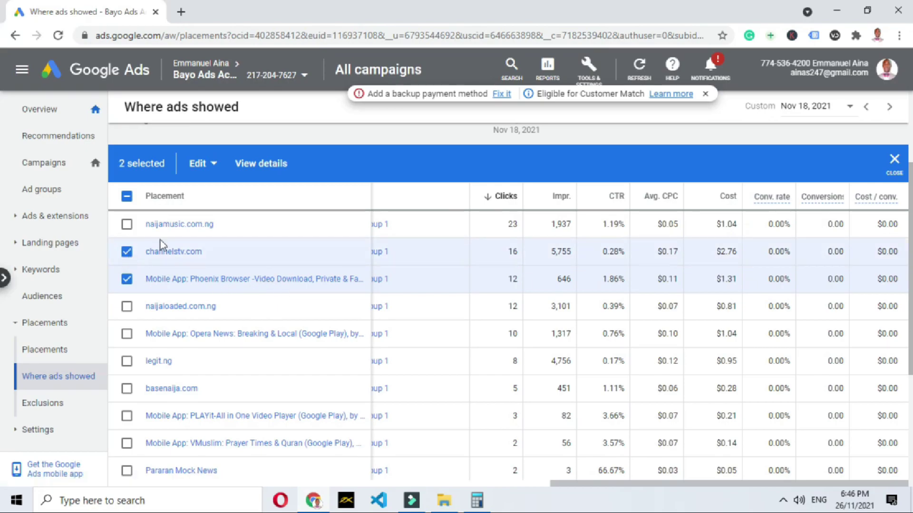
left_click(215, 167)
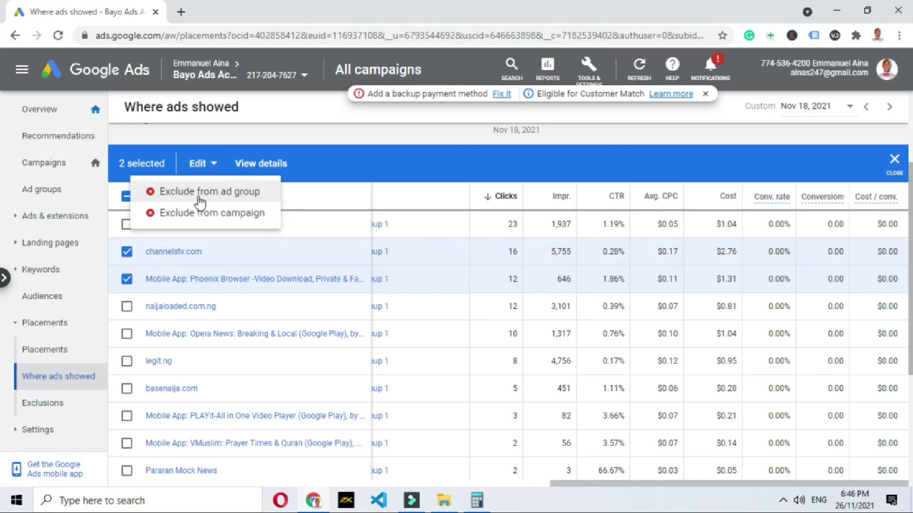
left_click(206, 193)
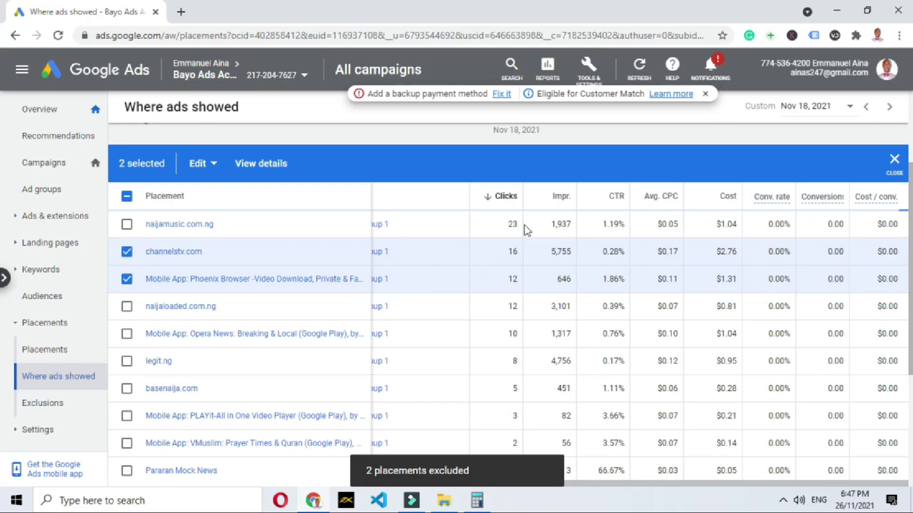
Compare the clicks, average CPC and cost of the Nov 18, 2021 placements, including the totals rows.
scroll(527, 280, "up", 3)
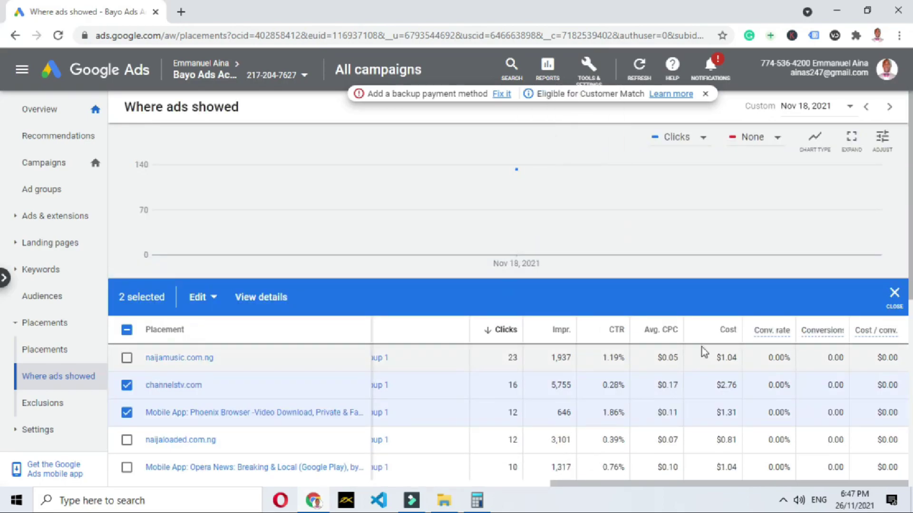
scroll(360, 271, "down", 1)
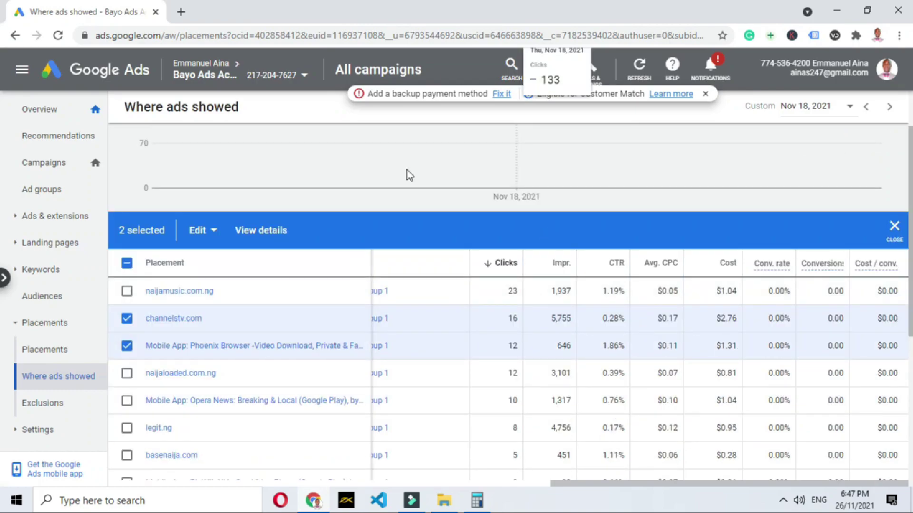
scroll(187, 341, "down", 1)
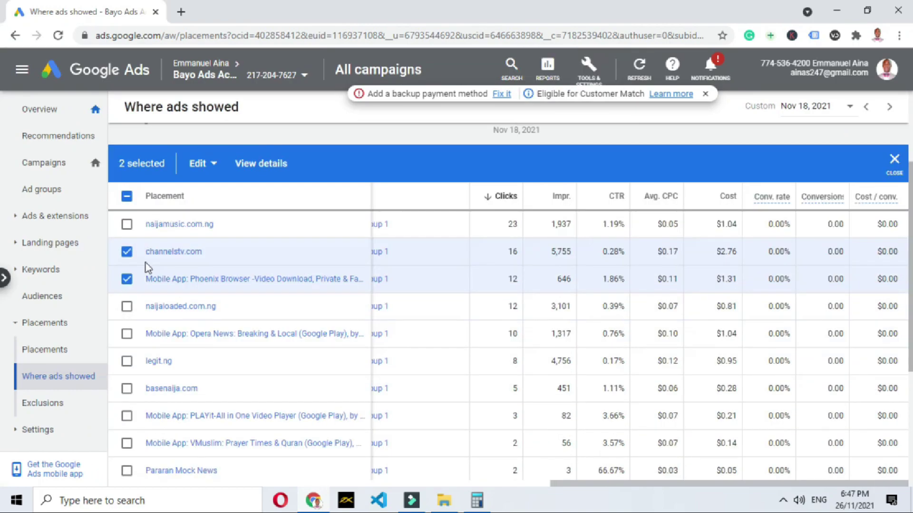
scroll(145, 263, "down", 1)
scroll(209, 261, "up", 3)
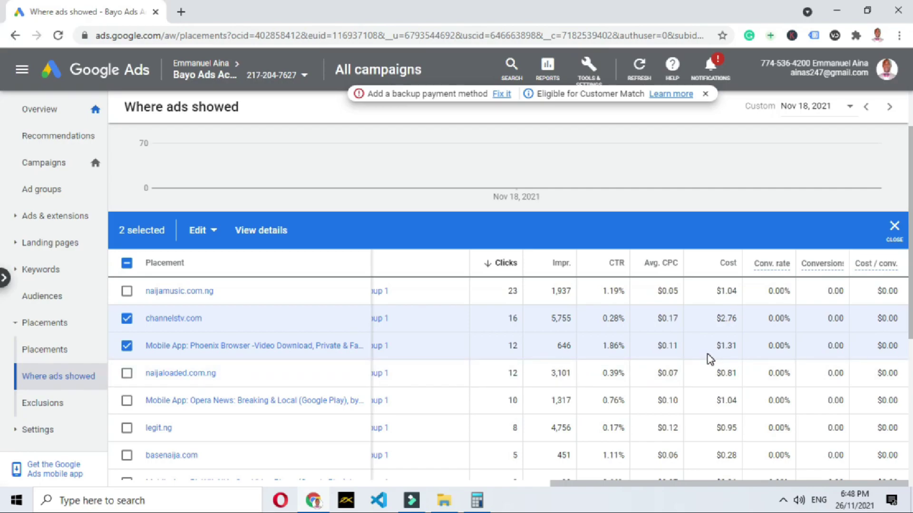
scroll(662, 366, "down", 1)
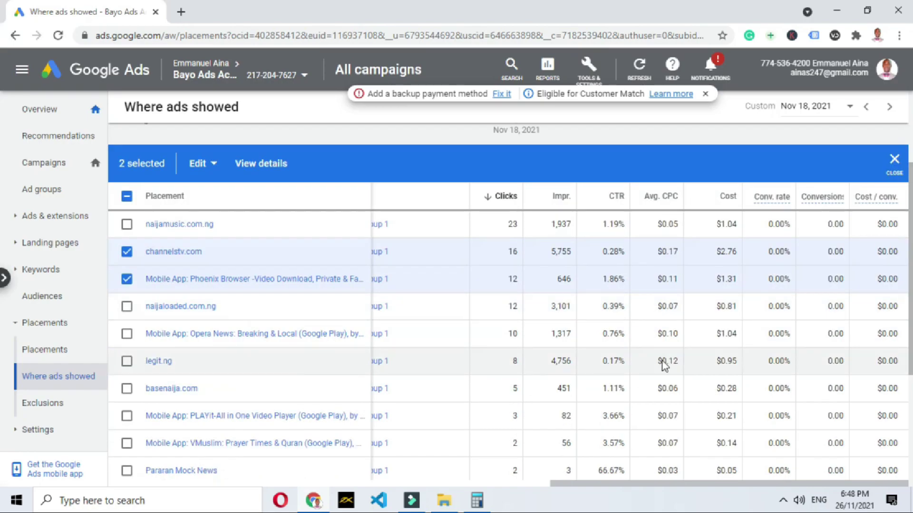
scroll(664, 365, "down", 1)
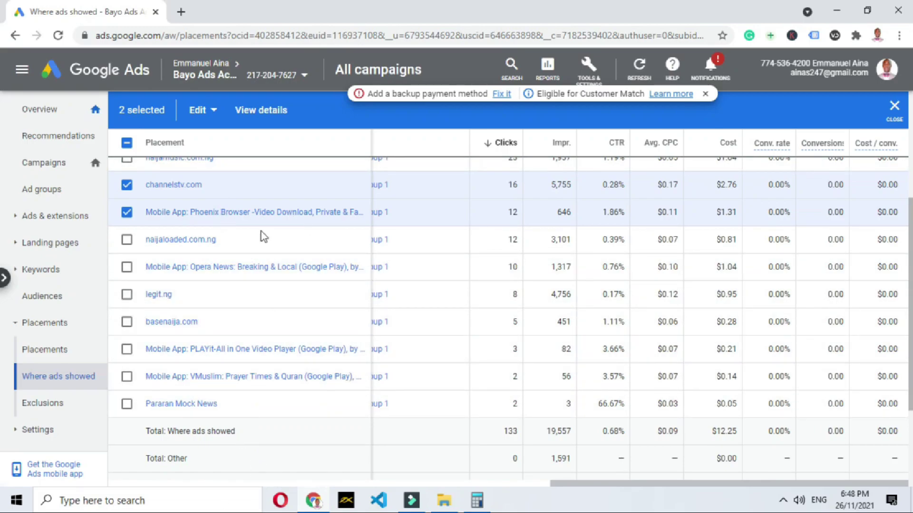
scroll(336, 433, "up", 2)
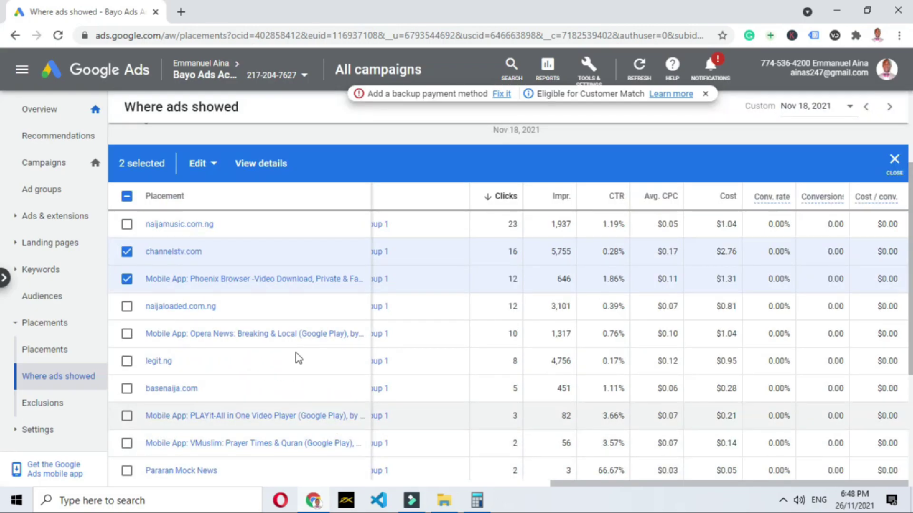
scroll(298, 386, "down", 2)
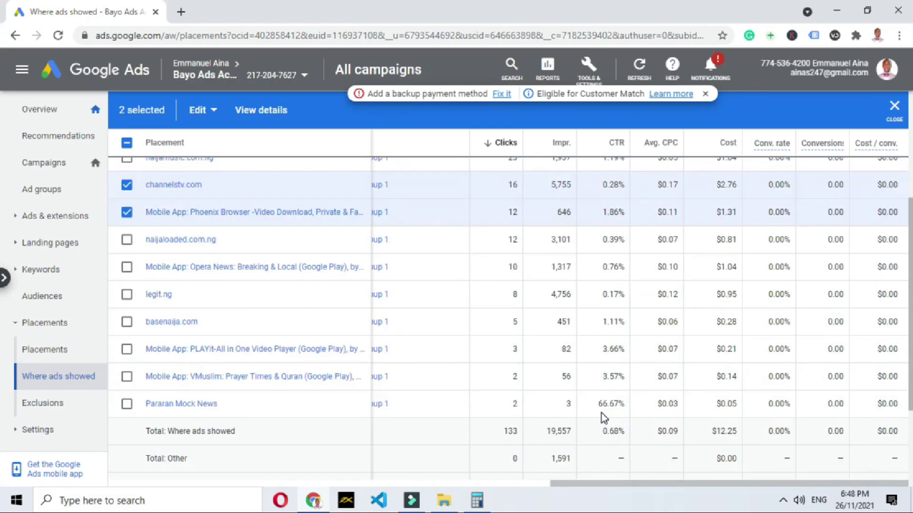
scroll(509, 291, "up", 2)
scroll(618, 362, "down", 3)
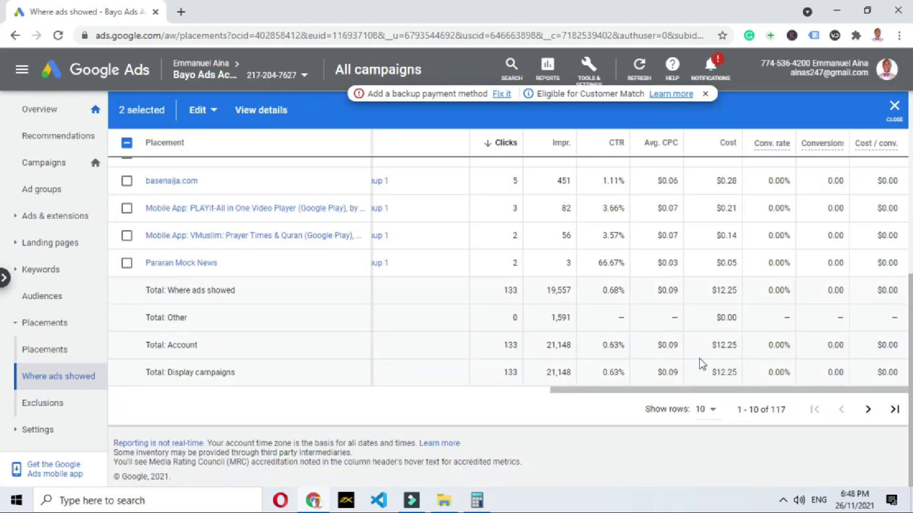
scroll(666, 366, "up", 4)
scroll(526, 397, "down", 5)
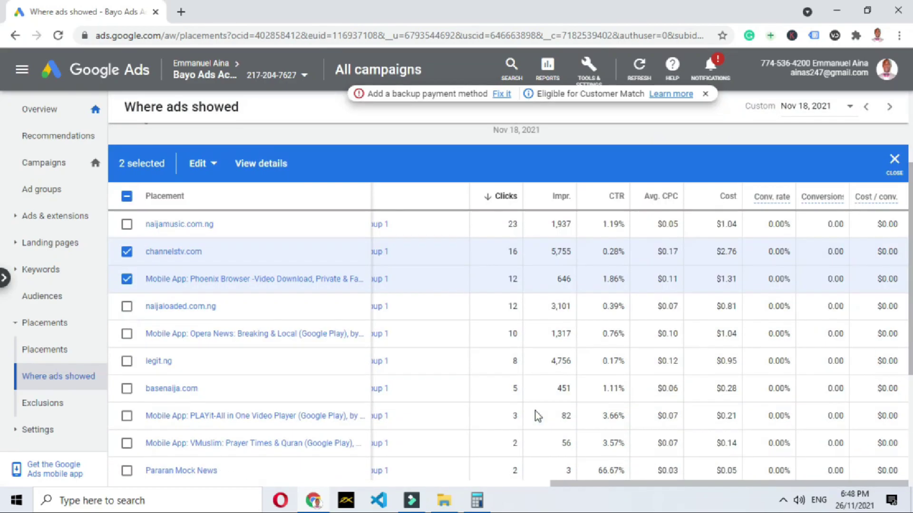
scroll(363, 301, "up", 5)
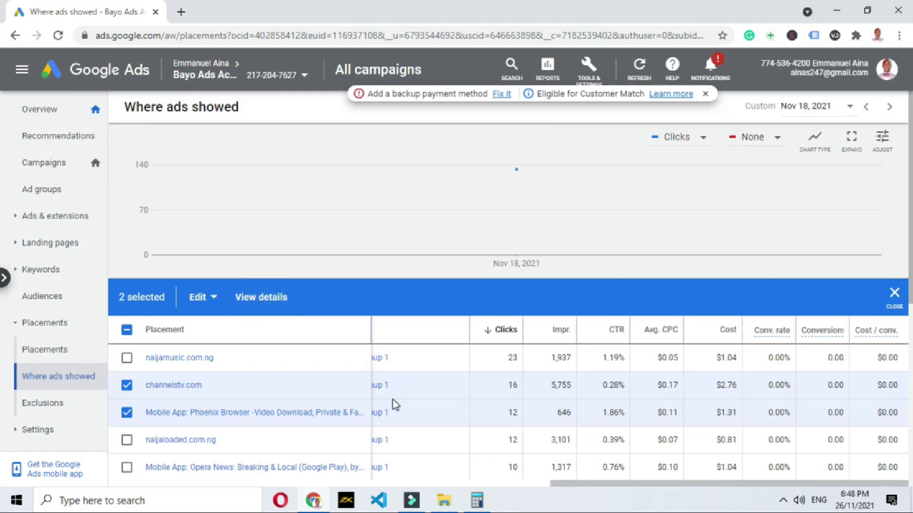
scroll(452, 398, "down", 4)
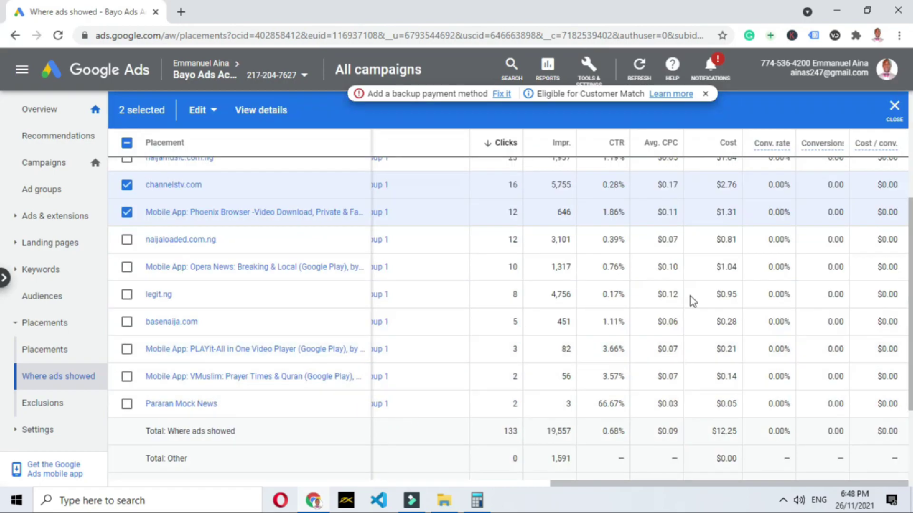
scroll(481, 352, "up", 3)
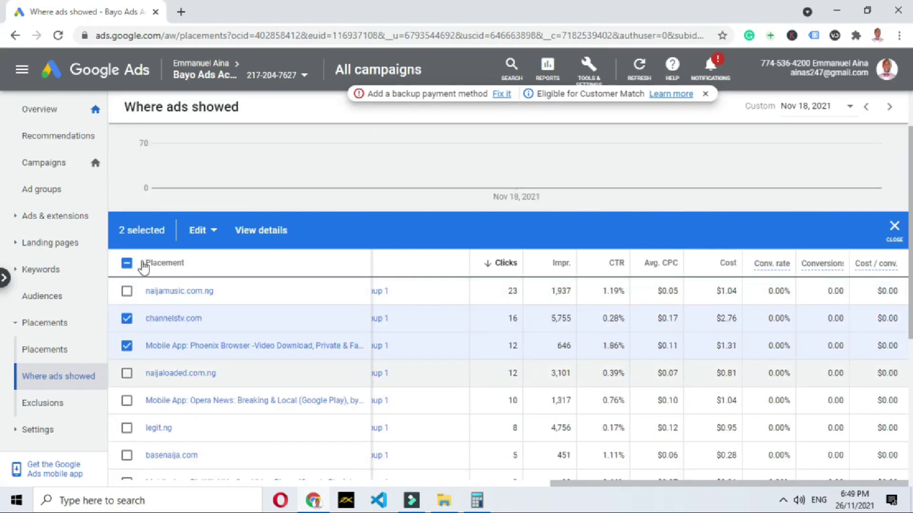
left_click(52, 353)
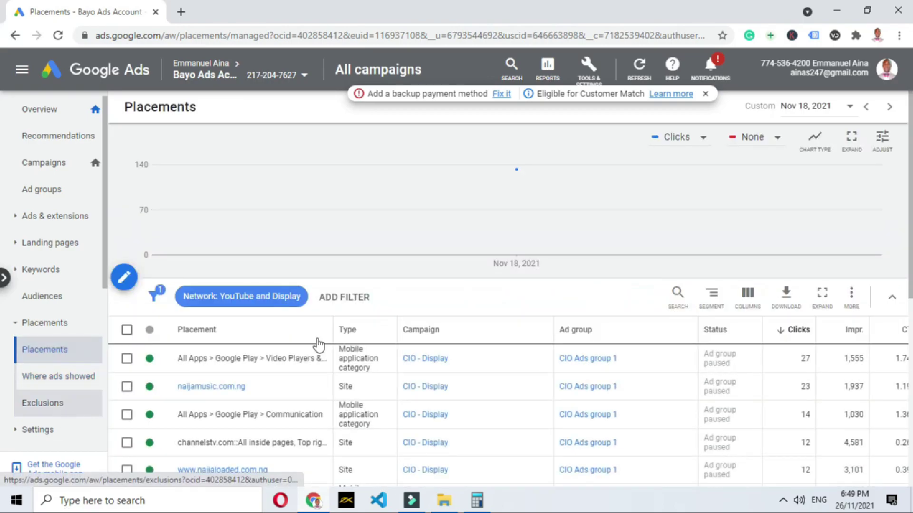
scroll(294, 347, "down", 1)
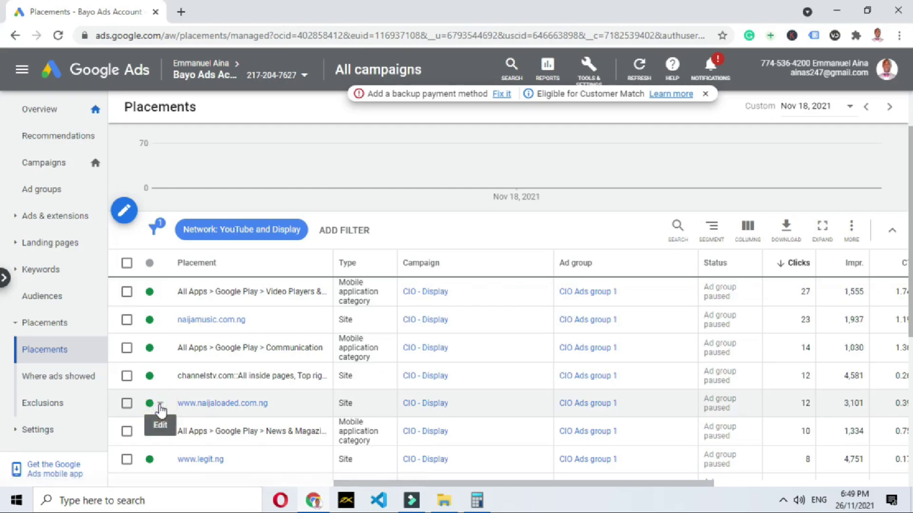
left_click(160, 406)
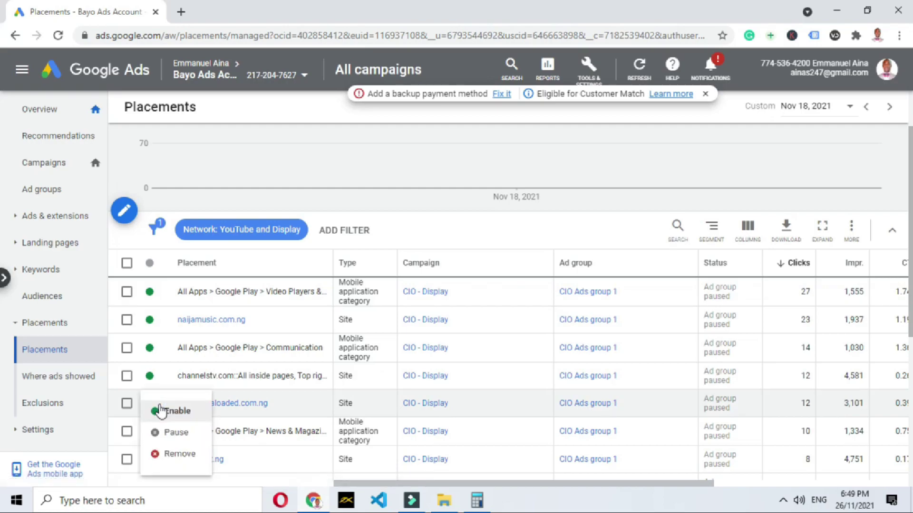
left_click(166, 439)
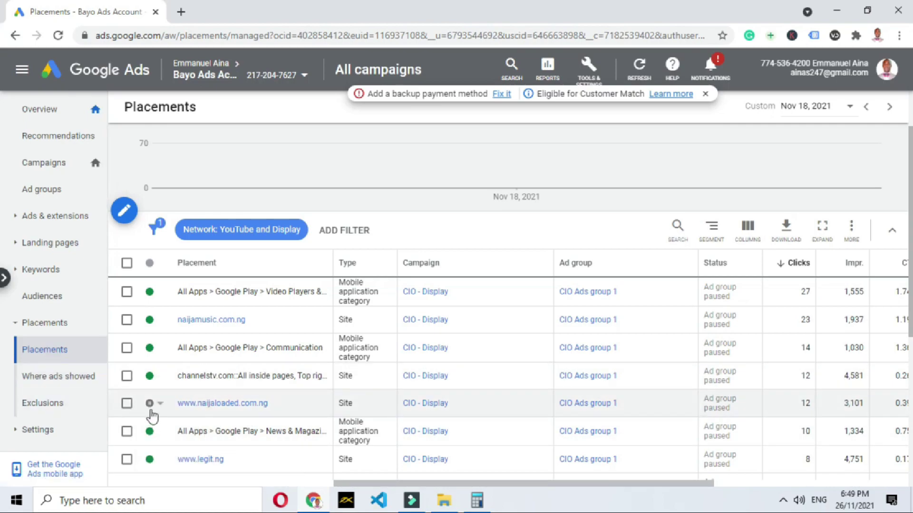
Start editing the targeted placements and select CIO Ads group 1 of the CIO - Display campaign as the ad group.
scroll(153, 452, "down", 3)
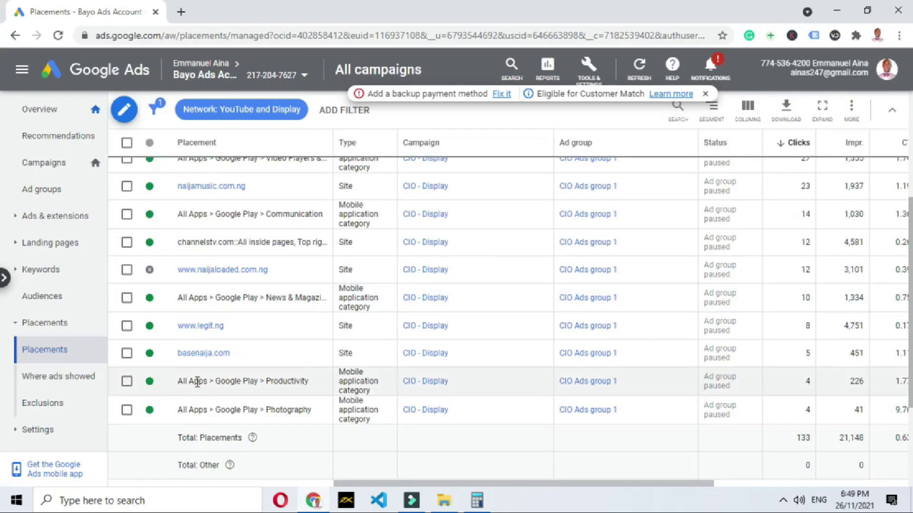
scroll(169, 434, "up", 4)
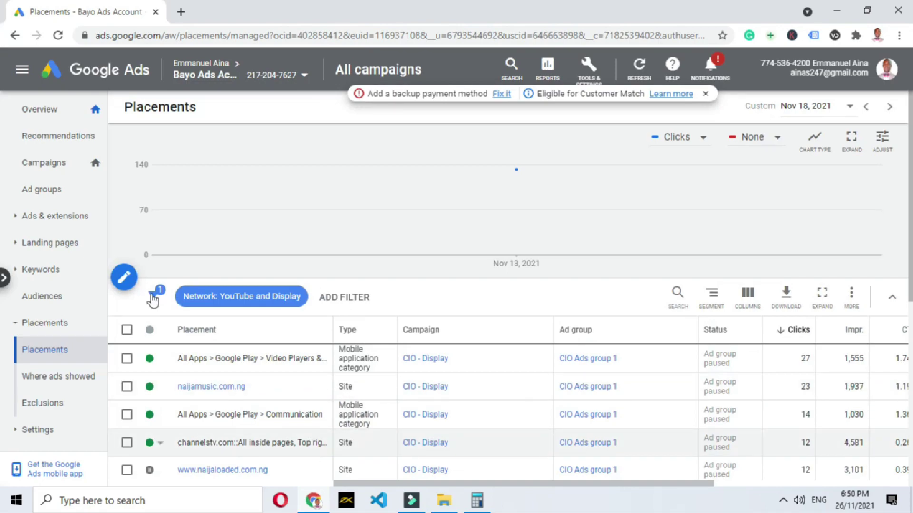
left_click(123, 279)
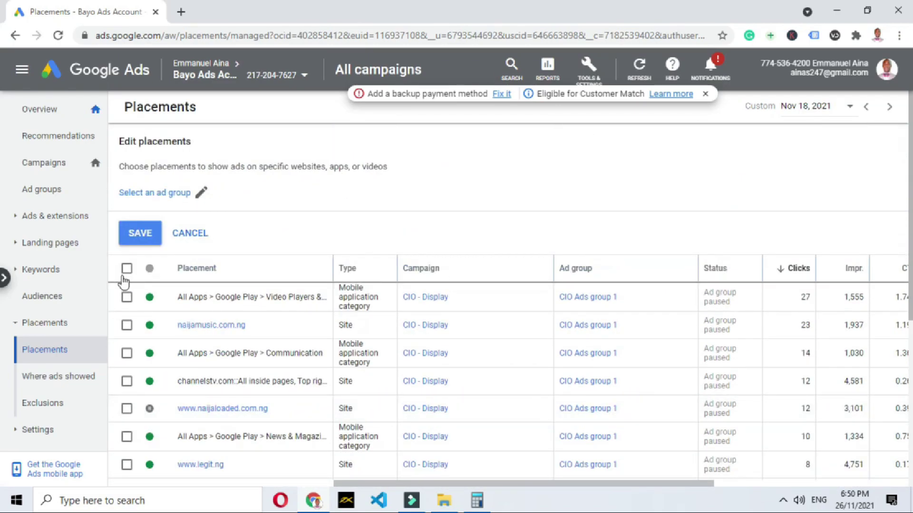
left_click(202, 195)
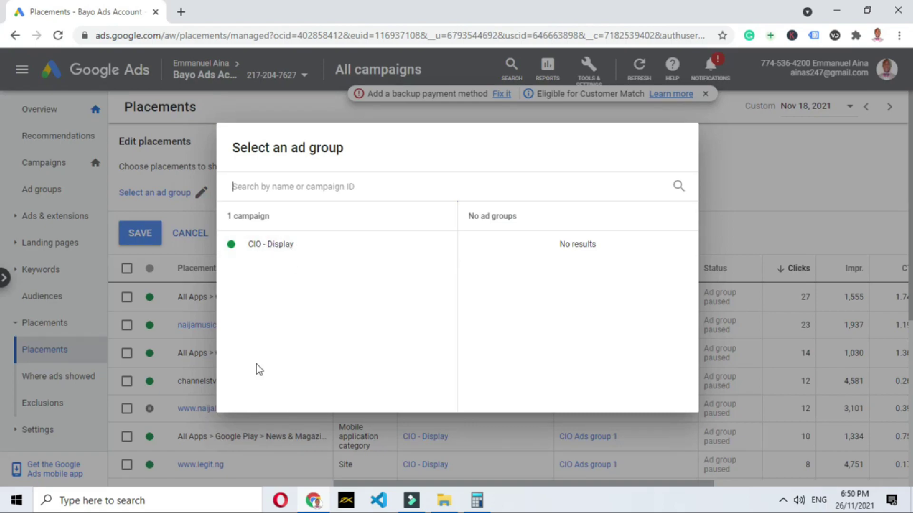
left_click(297, 248)
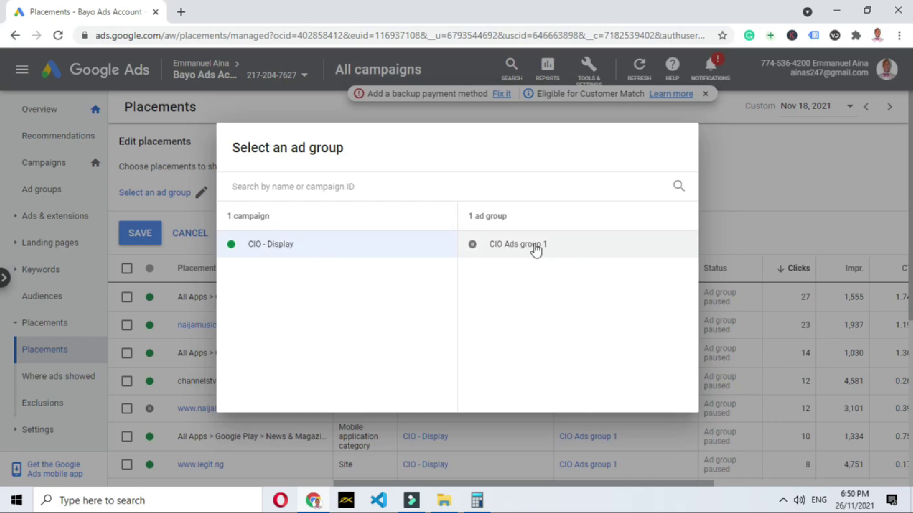
left_click(528, 245)
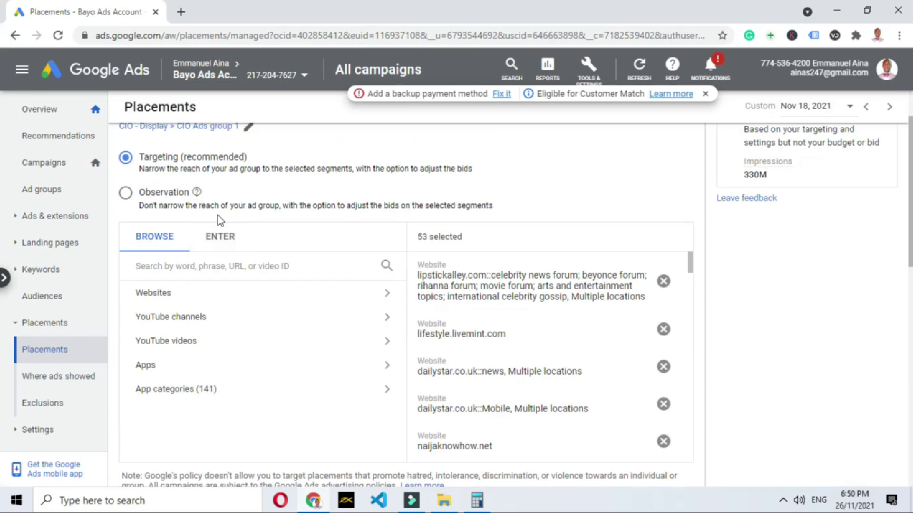
Enter youtube.com manually as a new placement and add it to the ad group's selected placements.
left_click(223, 243)
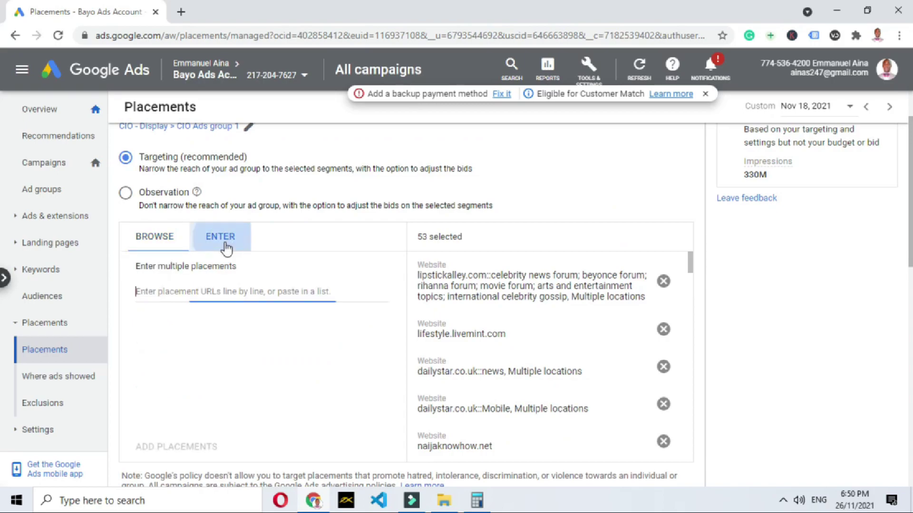
left_click(214, 290)
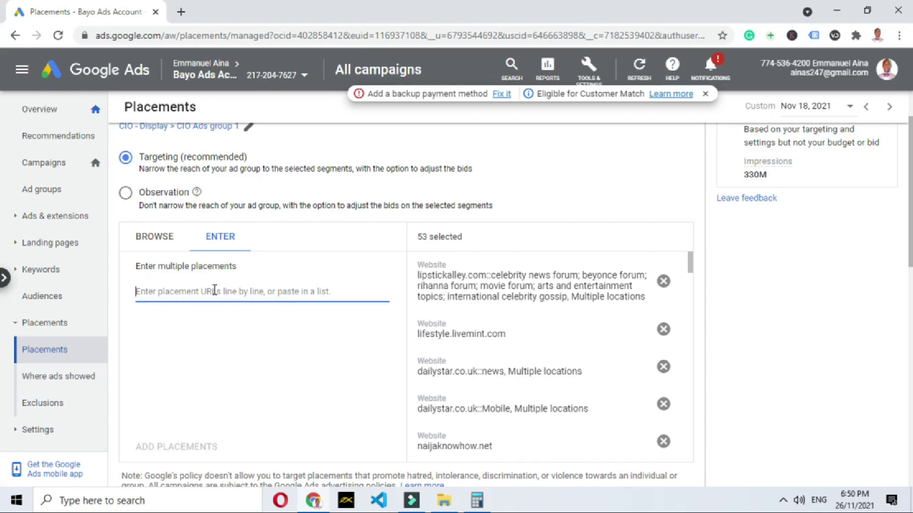
type("you")
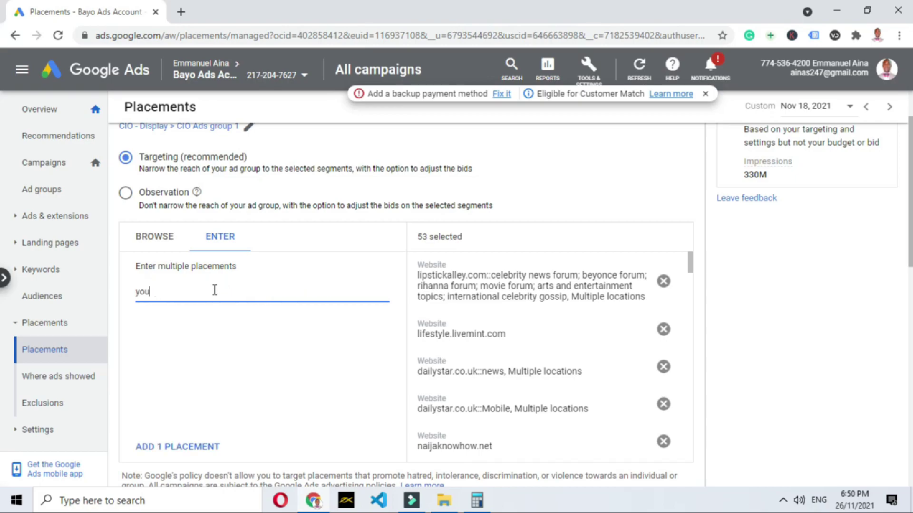
type("tube.com")
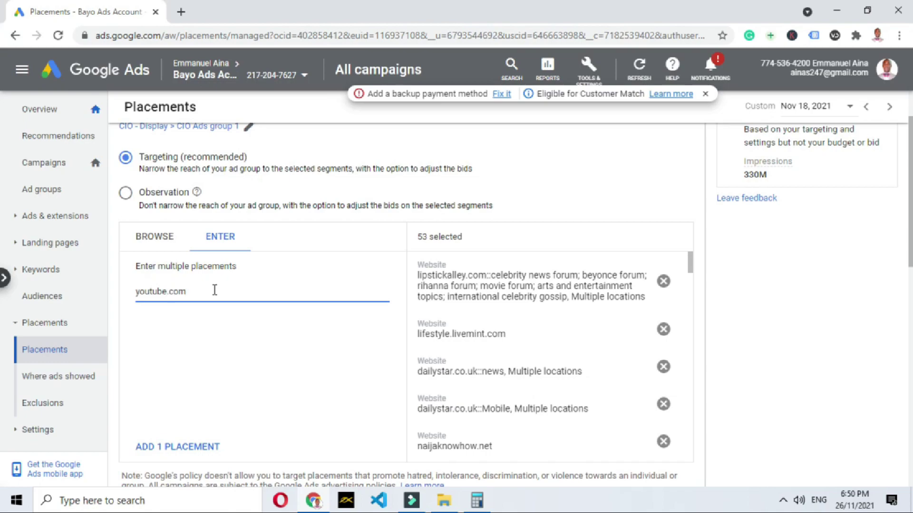
left_click(185, 454)
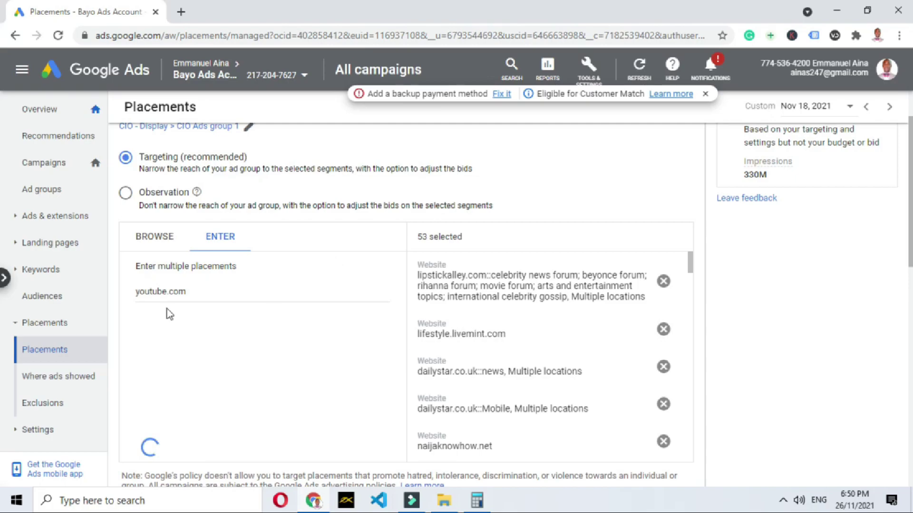